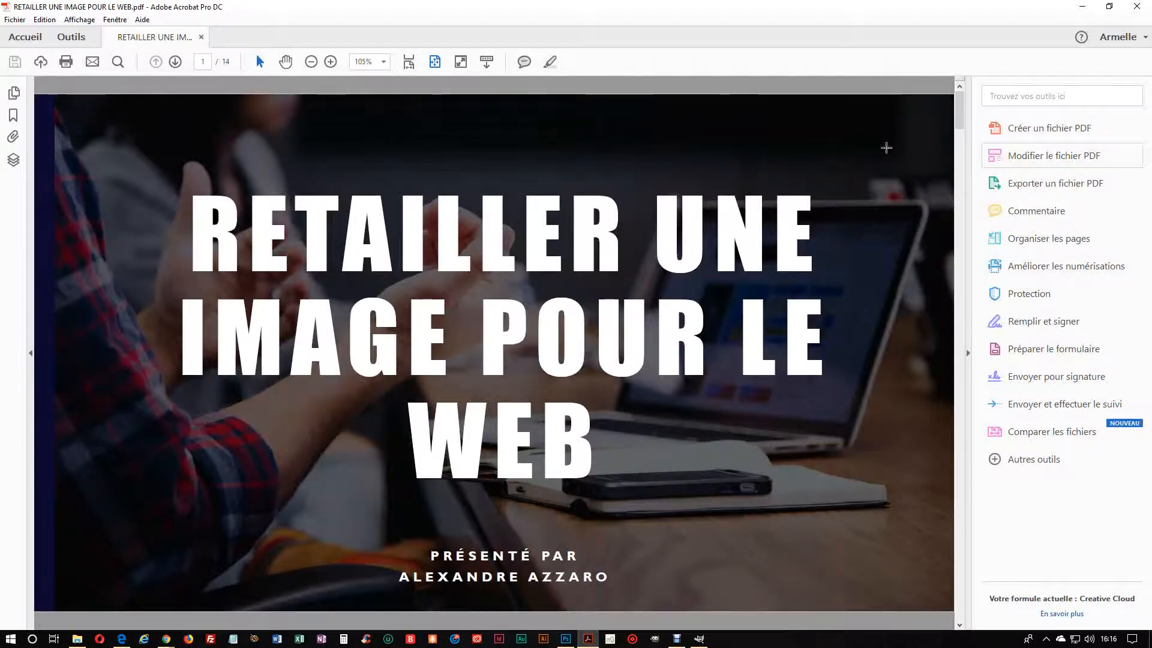
Step: View the presentation's title page and the page about downloading the software
left_click(175, 62)
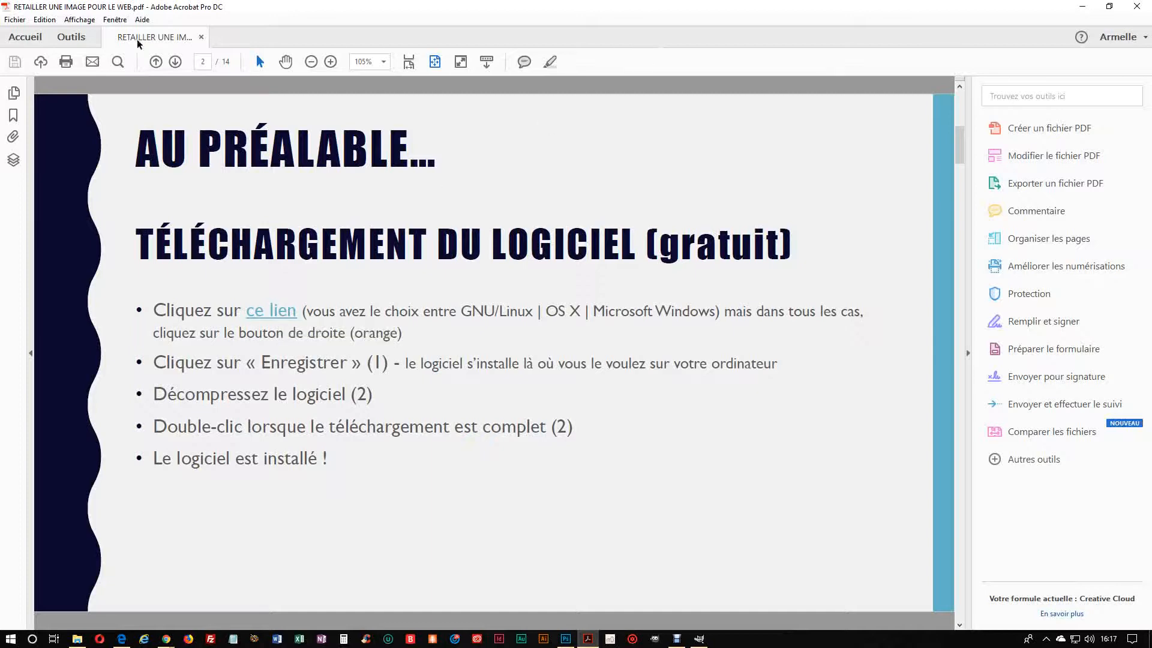
left_click(155, 62)
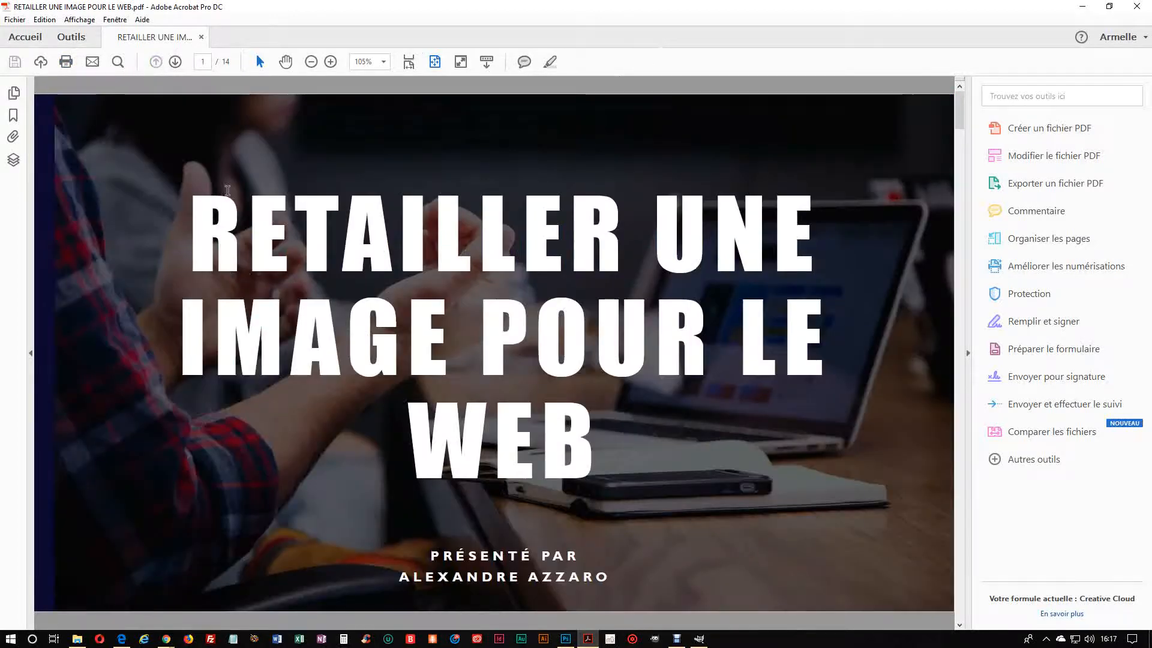
mouse_move(853, 150)
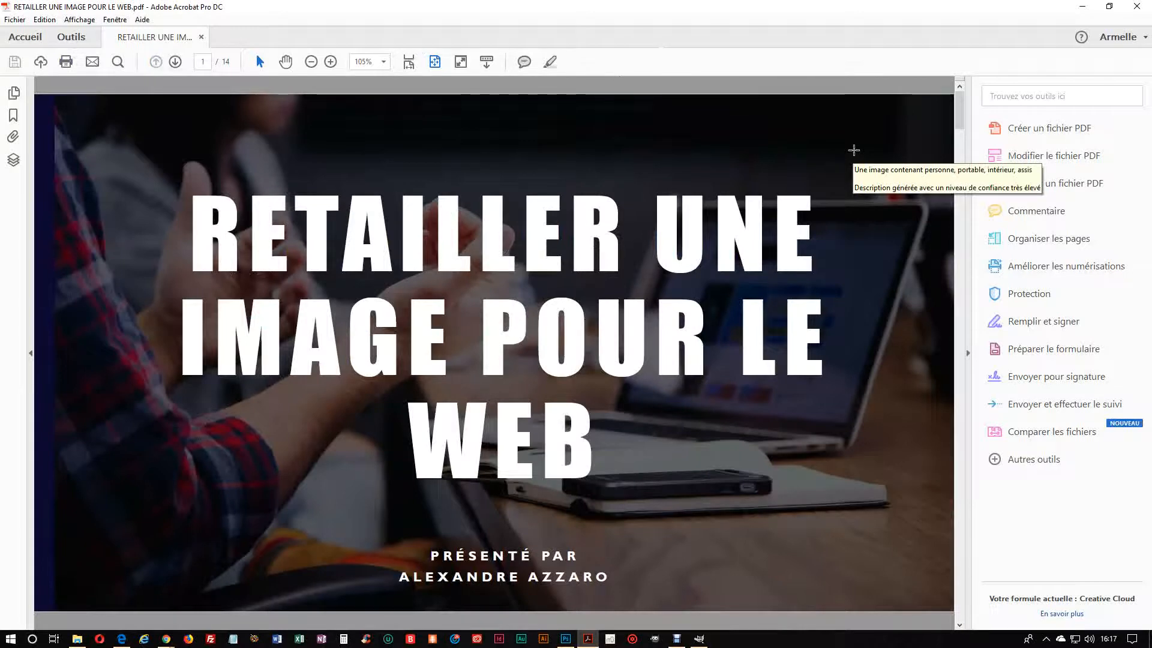
mouse_move(676, 640)
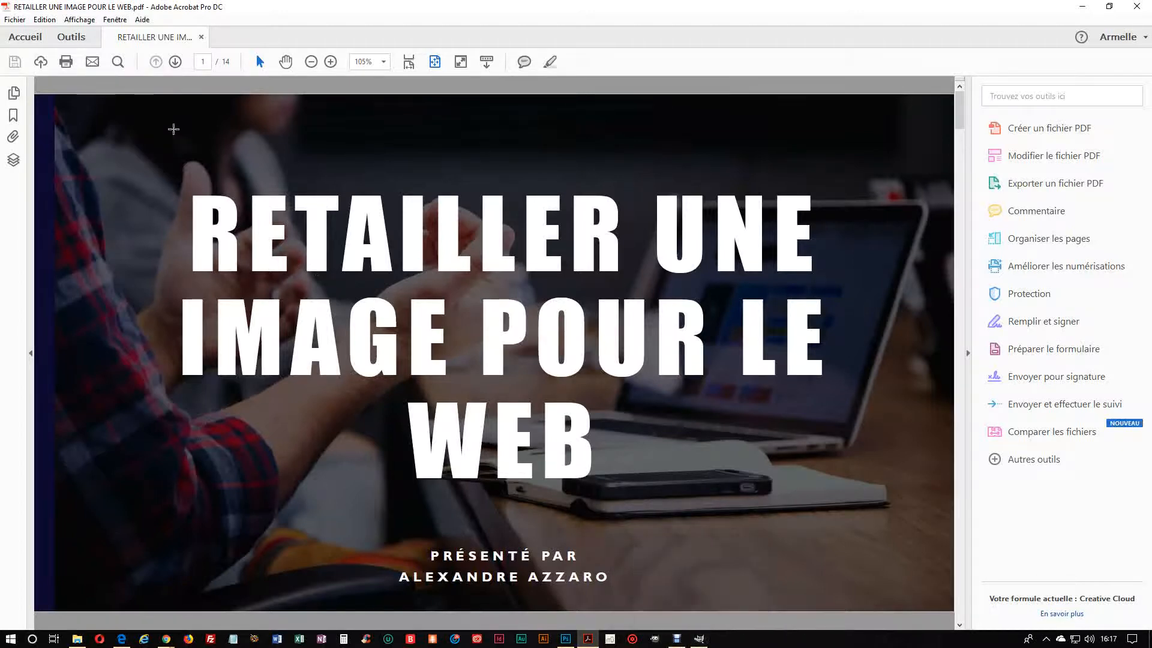
left_click(175, 62)
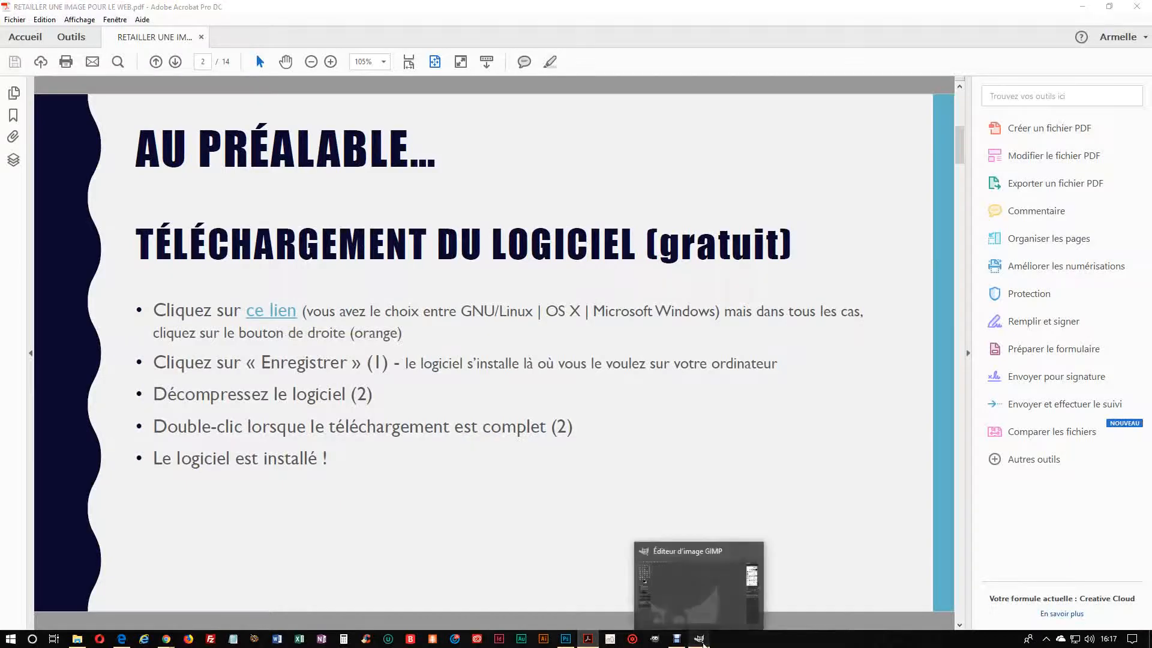
Step: Switch to GIMP and open the 473657-unsplash desk photo from the IMAGES folder, keeping its embedded colour profile
left_click(701, 641)
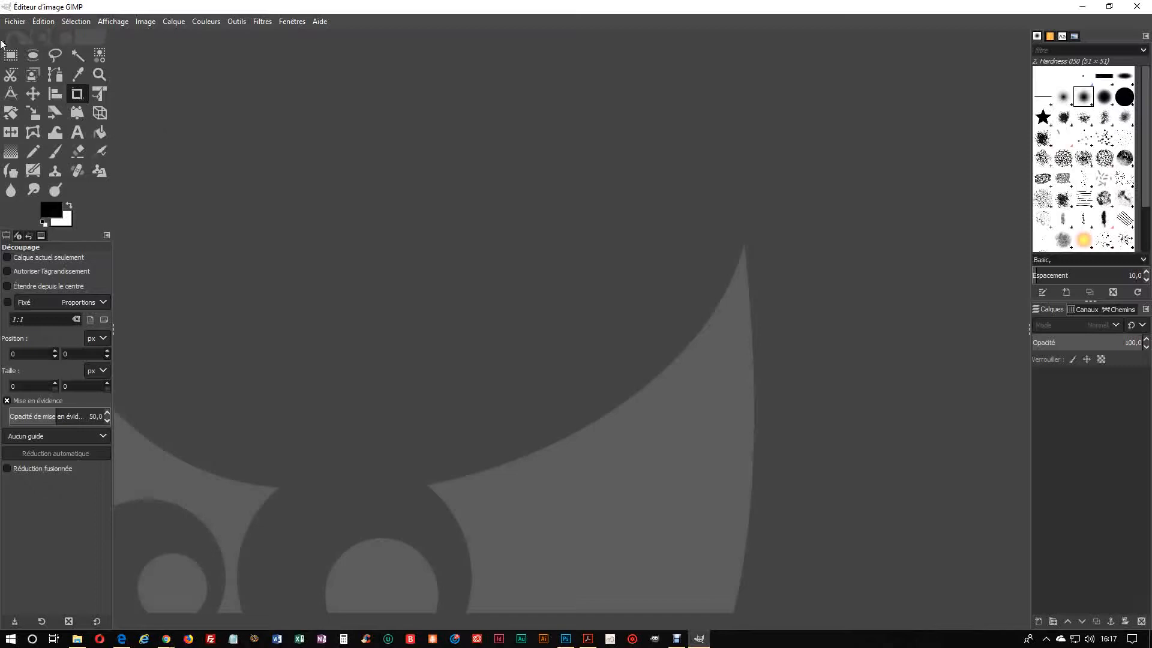
left_click(17, 22)
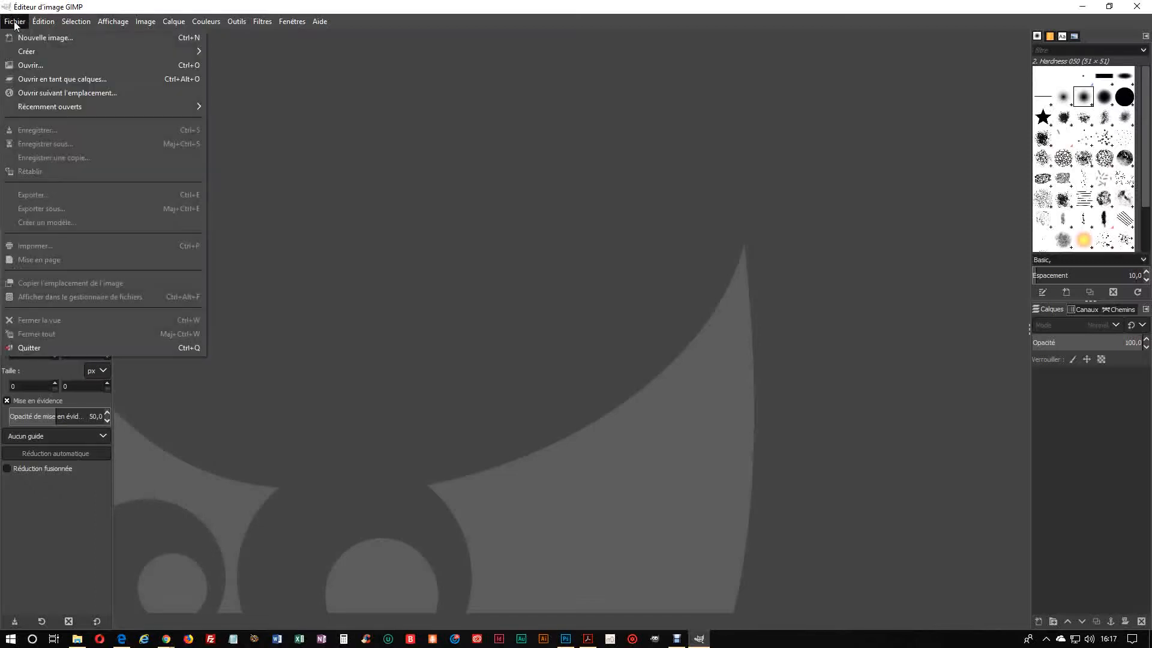
left_click(36, 66)
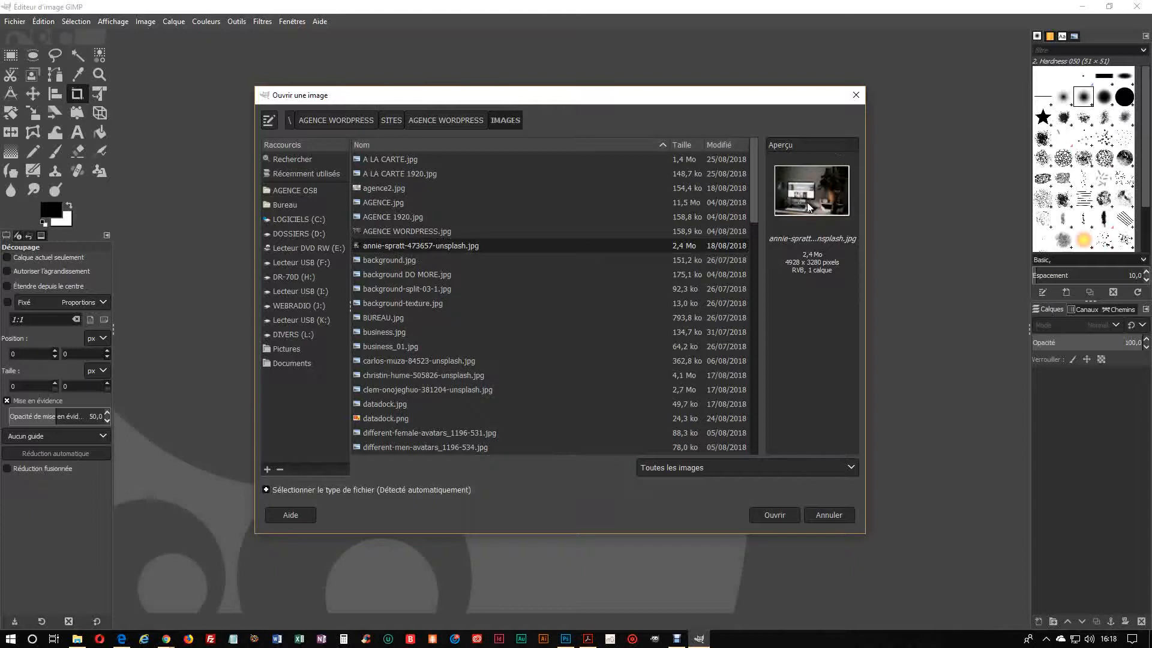
left_click(766, 514)
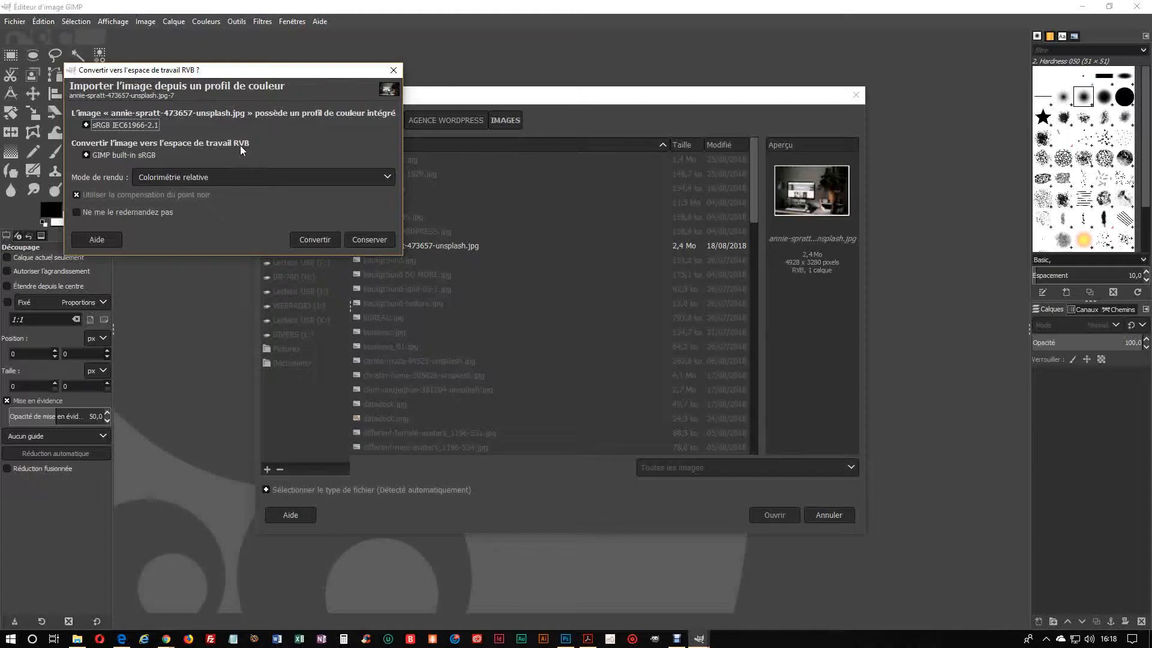
left_click(367, 240)
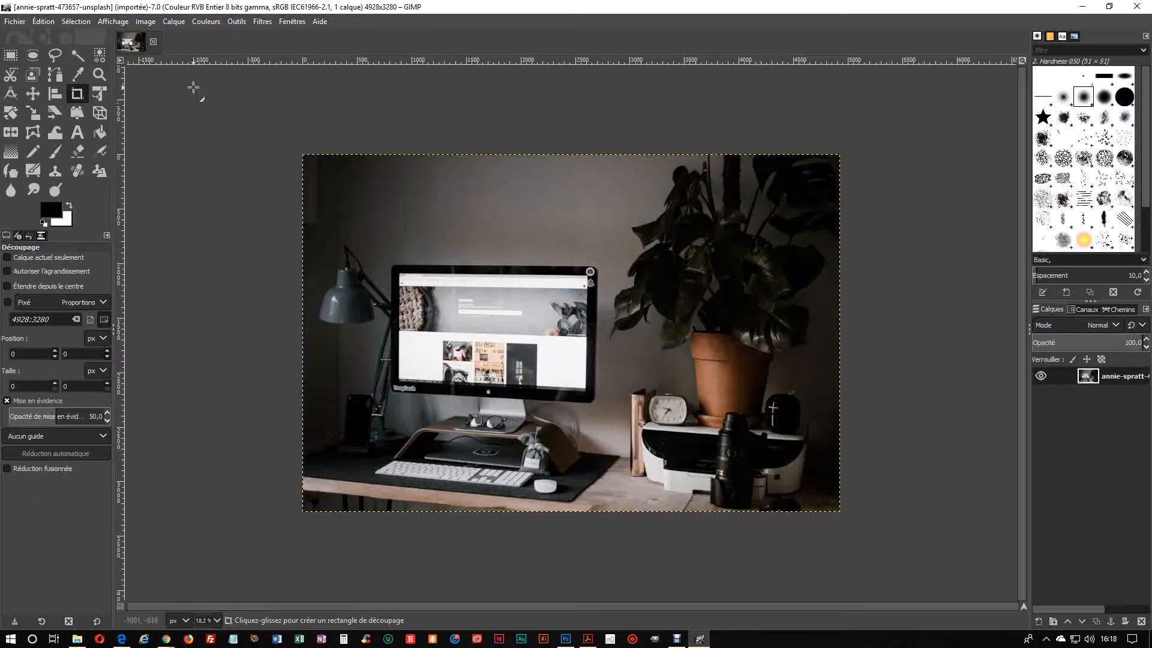
Step: Open the image scale and size settings and choose Cubique interpolation
left_click(147, 22)
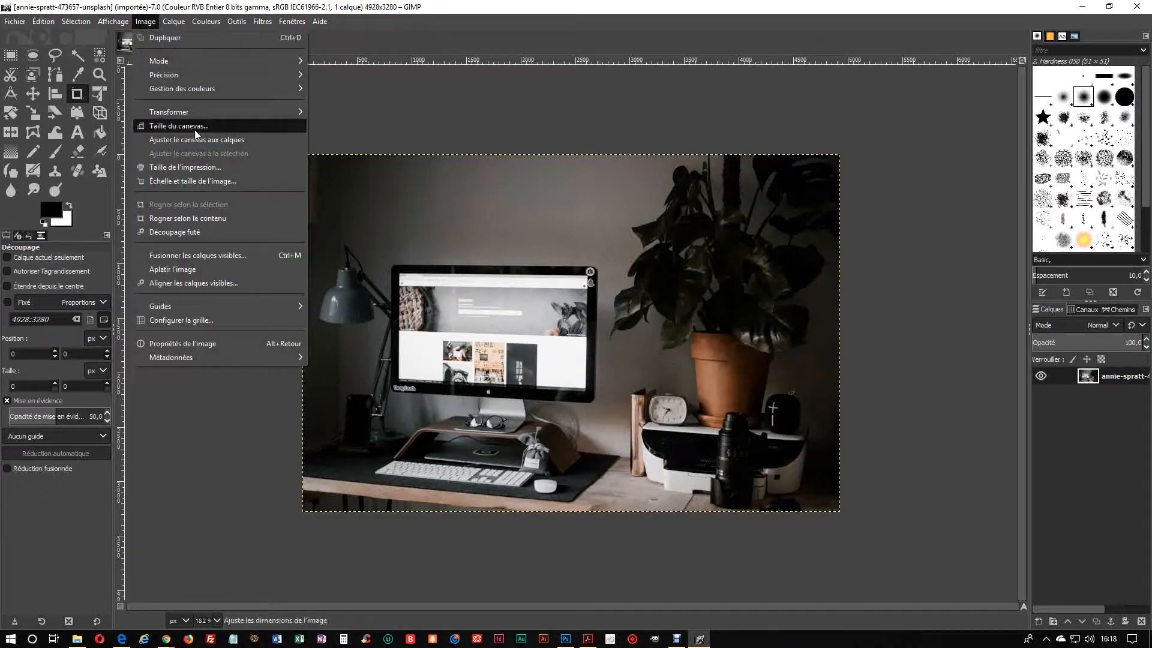
left_click(238, 180)
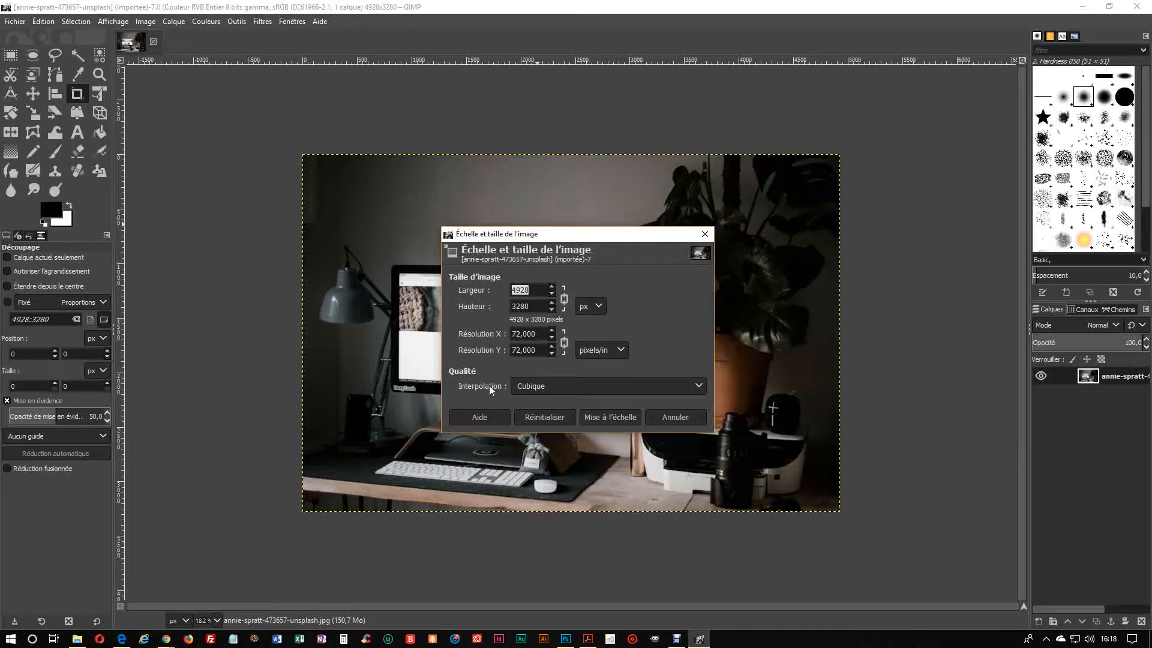
left_click(533, 386)
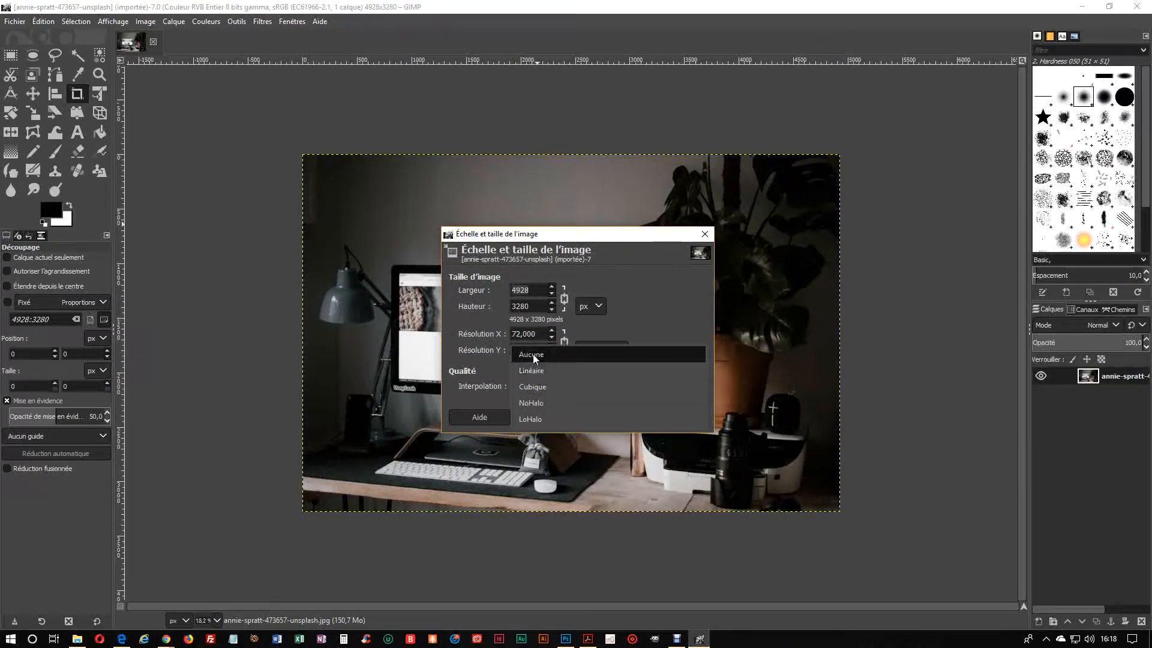
left_click(536, 387)
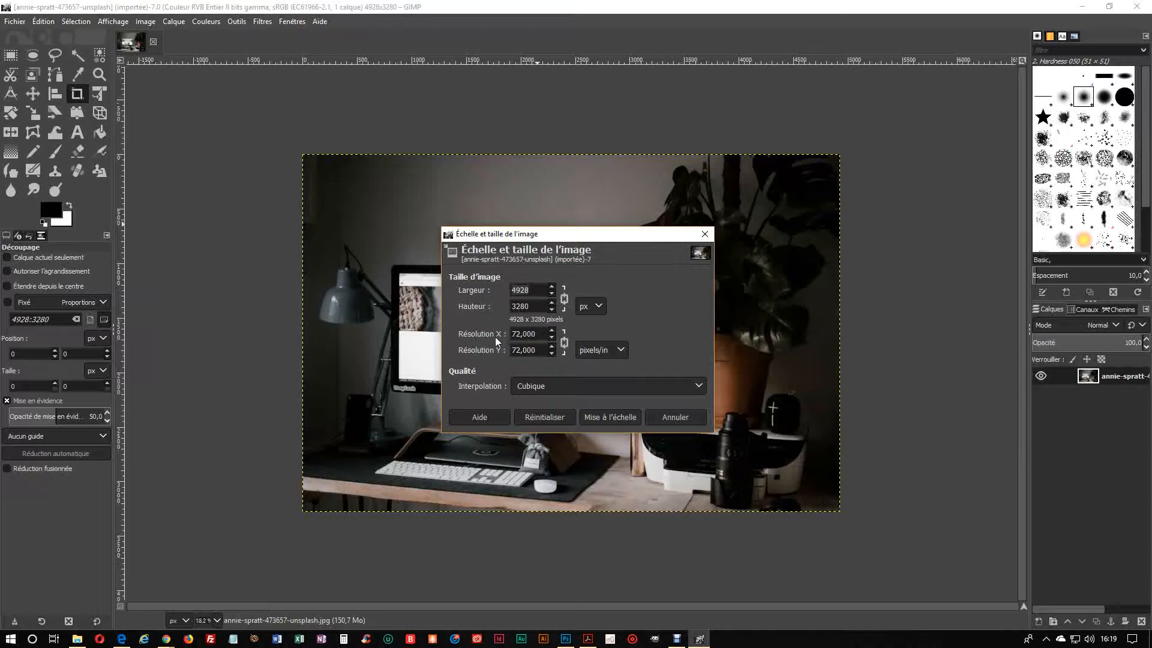
Step: Change the resolution unit to pixels/pc and set the resolution to 72
left_click(603, 353)
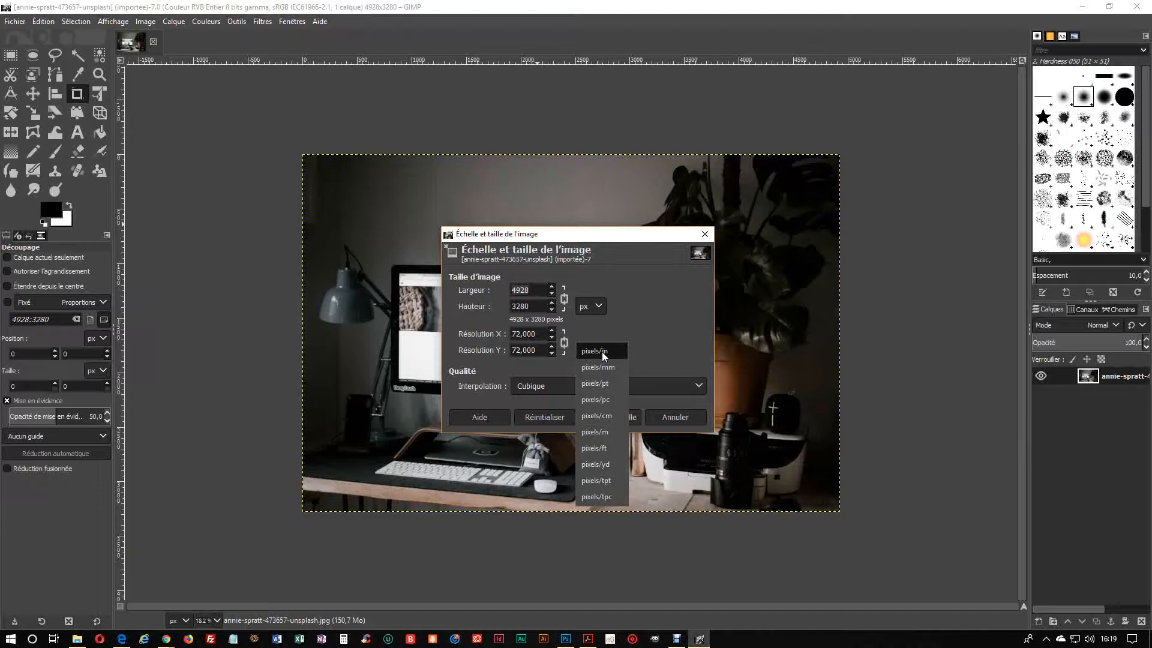
left_click(588, 401)
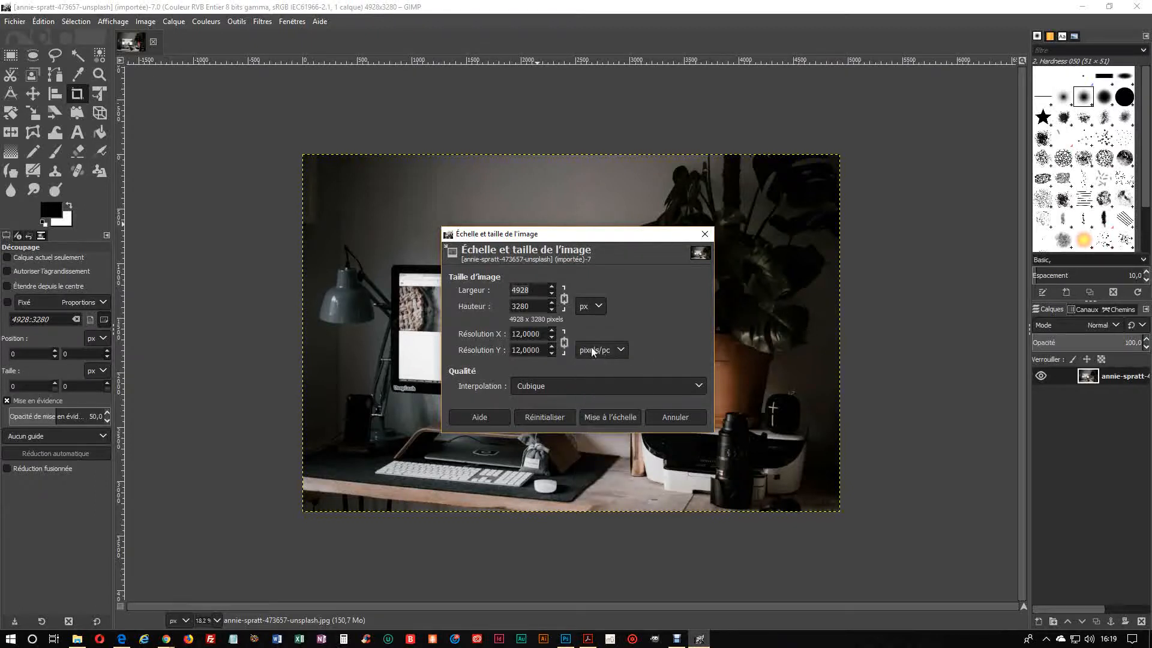
double_click(517, 334)
type("72")
Step: Set the image width to 1024 px with proportions kept and apply the scaling
double_click(521, 290)
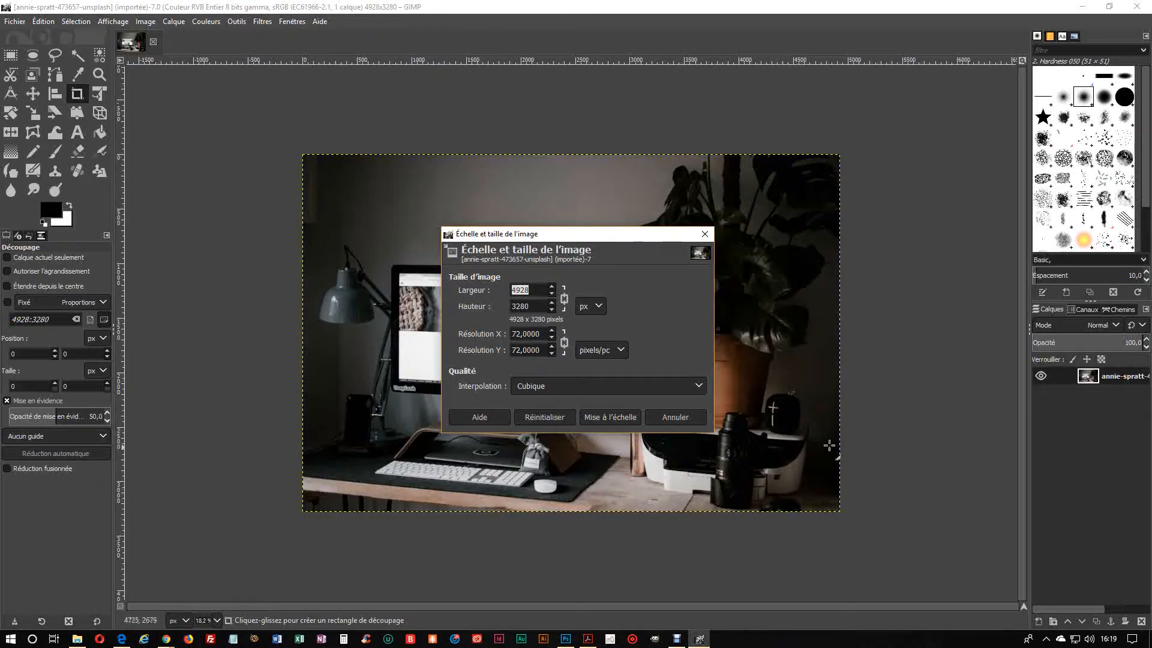
type("1024")
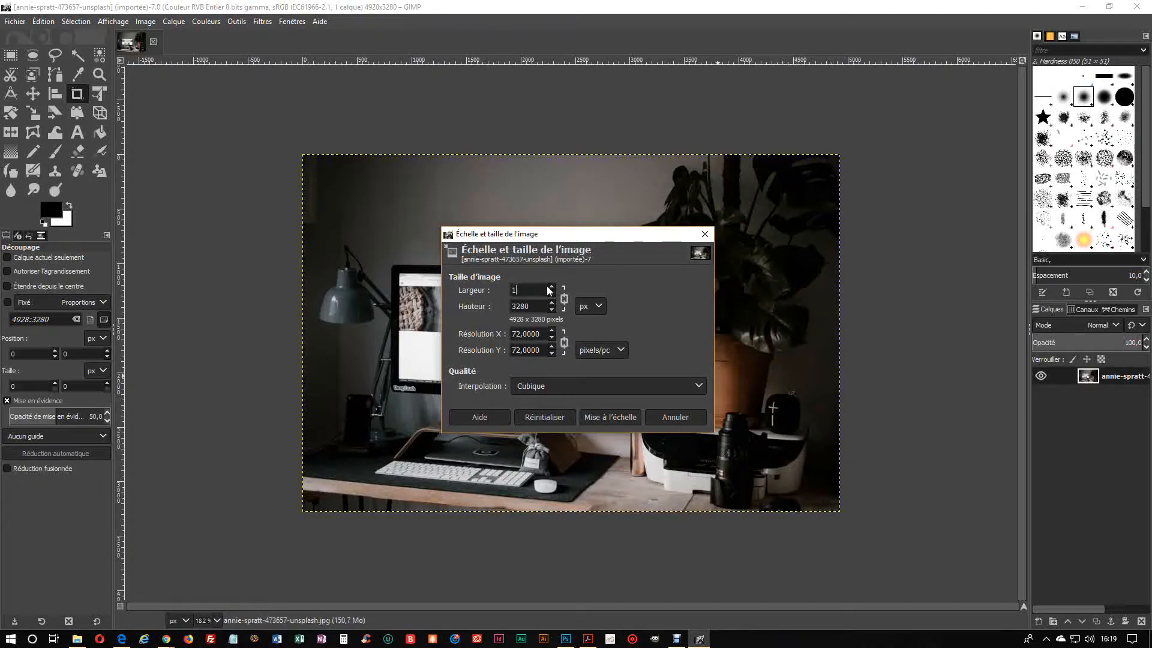
left_click(590, 307)
left_click(599, 308)
left_click(602, 417)
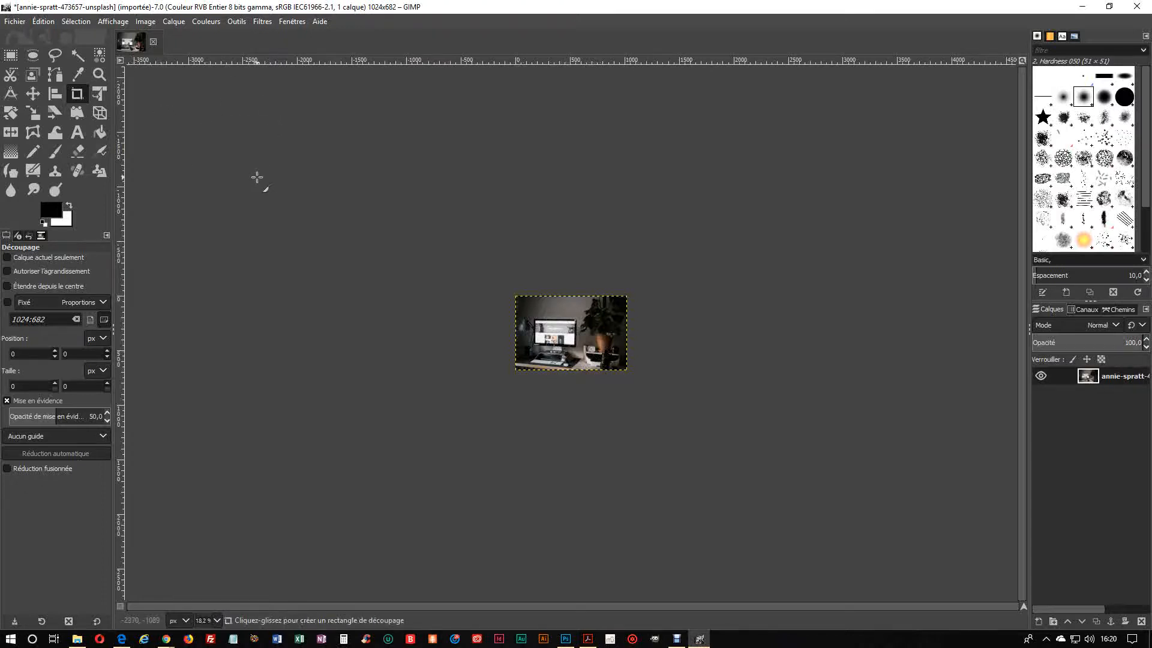
Step: Start exporting the resized image as a new file
left_click(15, 22)
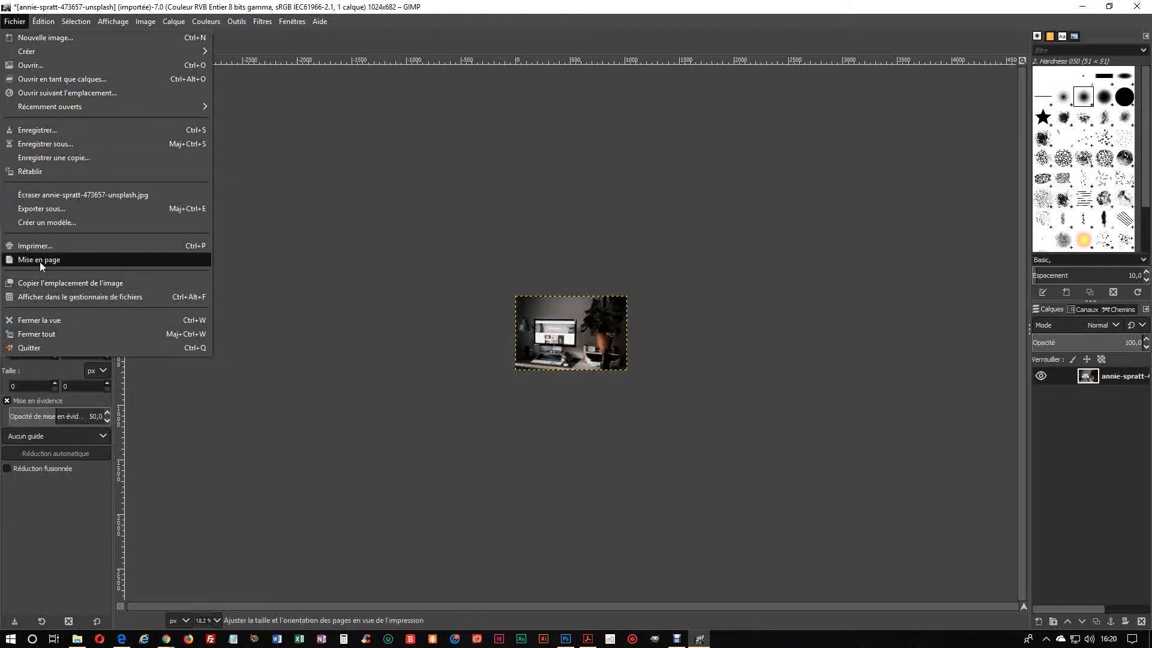
left_click(46, 209)
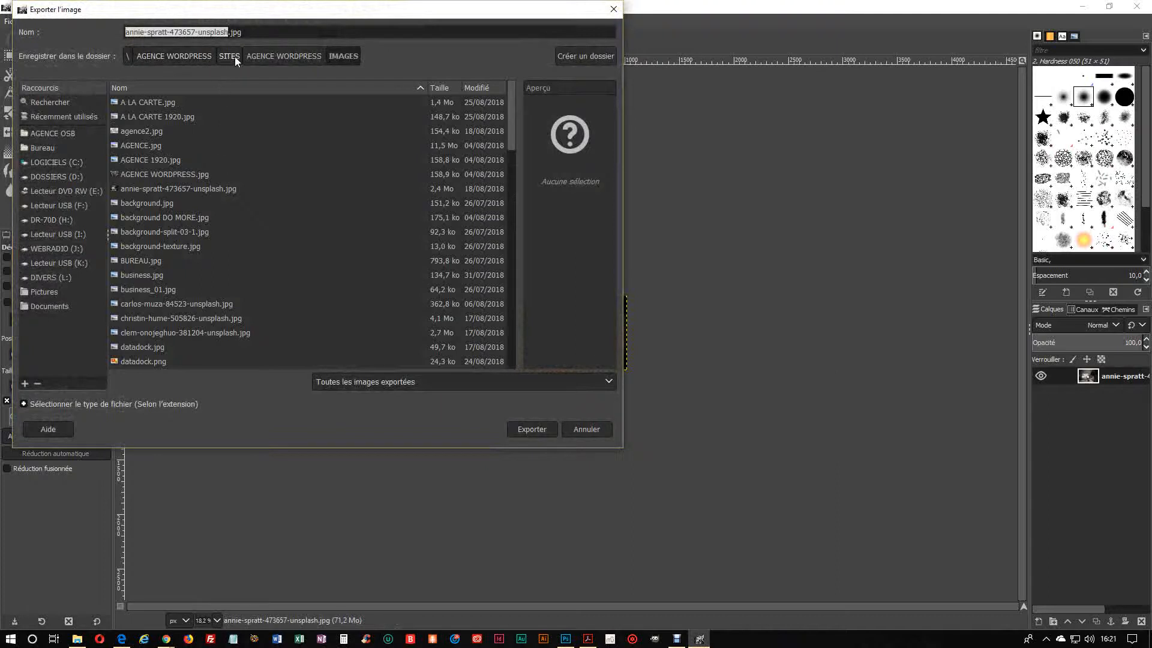
left_click(265, 55)
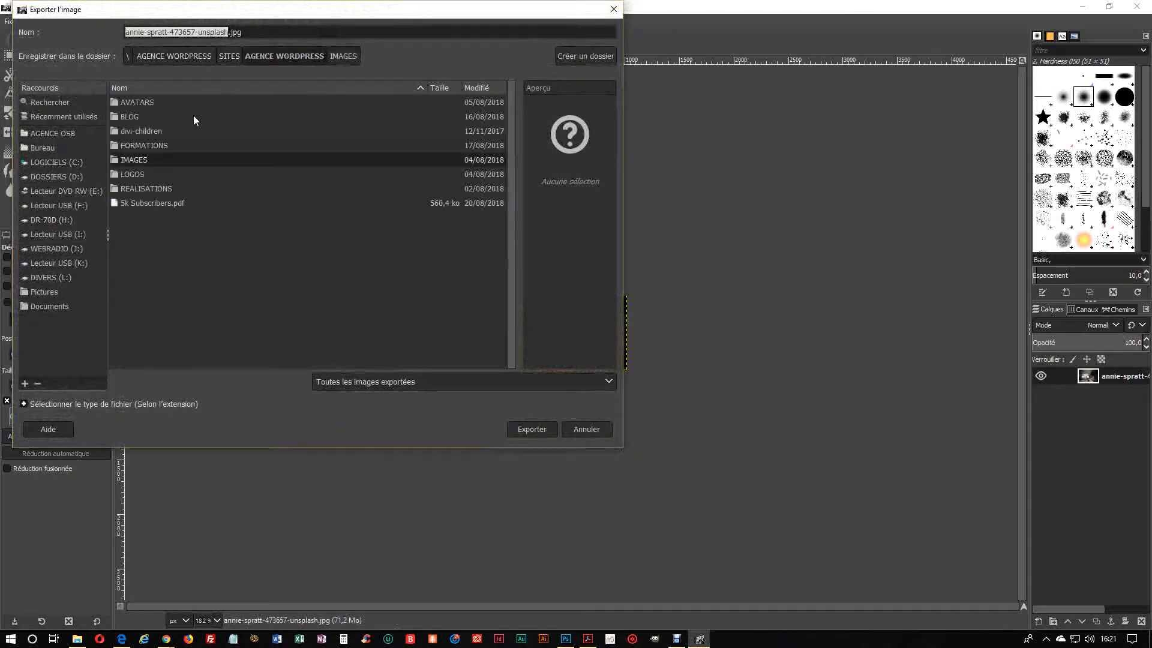
double_click(158, 146)
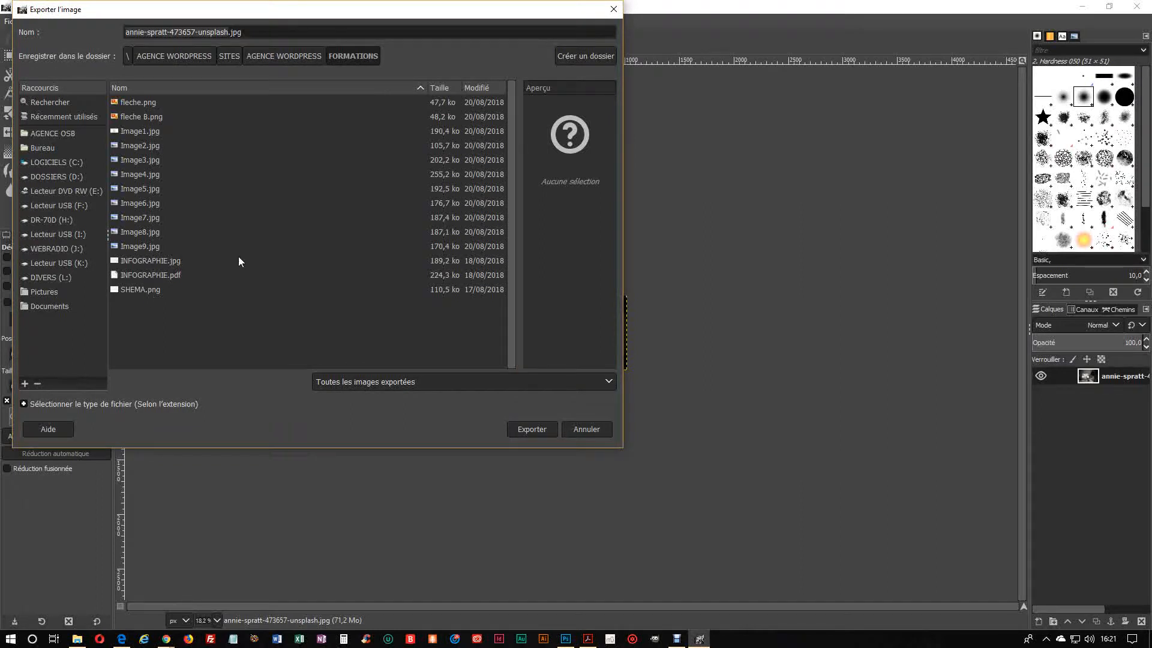
left_click(280, 58)
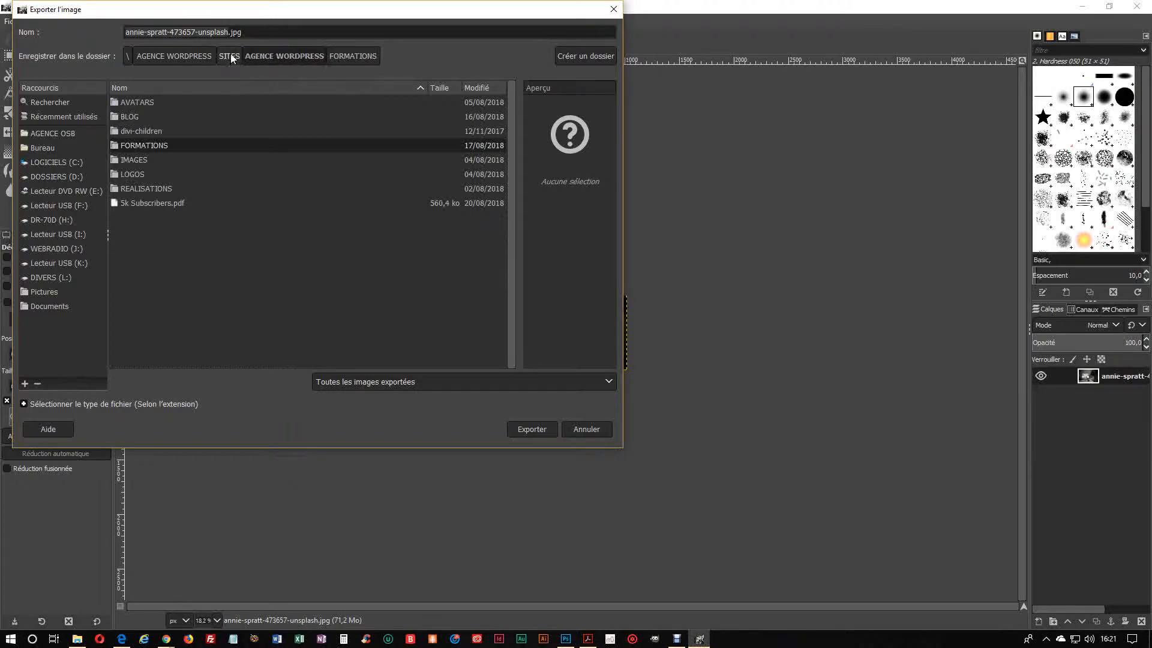
Step: Set the export destination to the TESTS folder inside AGENCE WORDPRESS / FORMATIONS
left_click(186, 57)
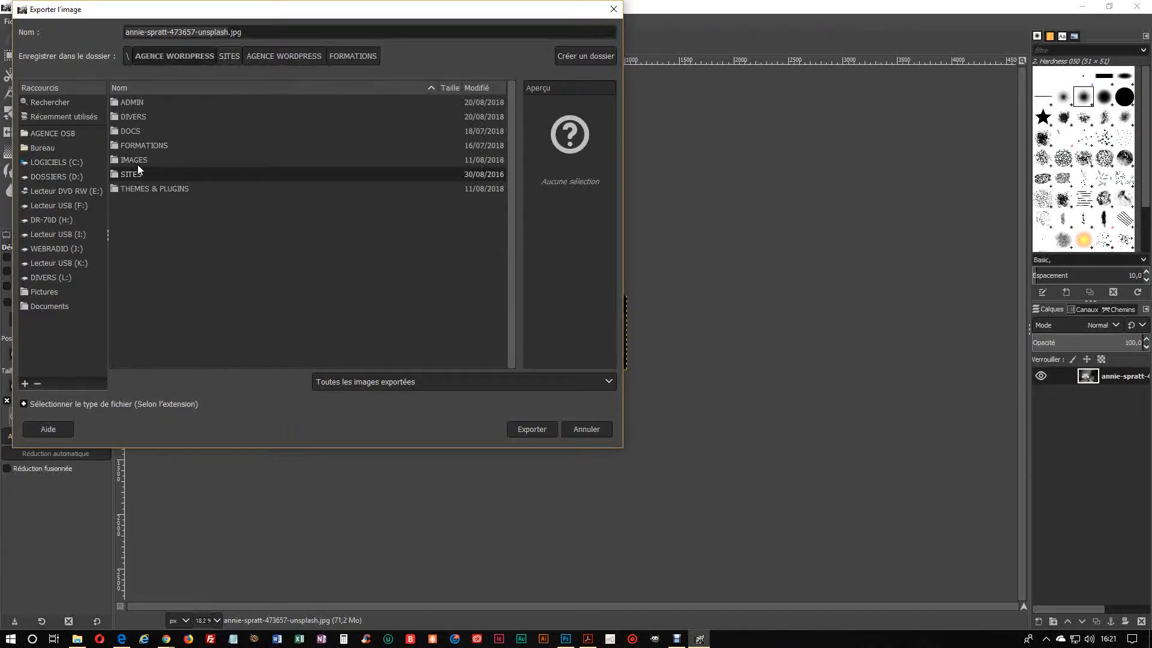
double_click(127, 147)
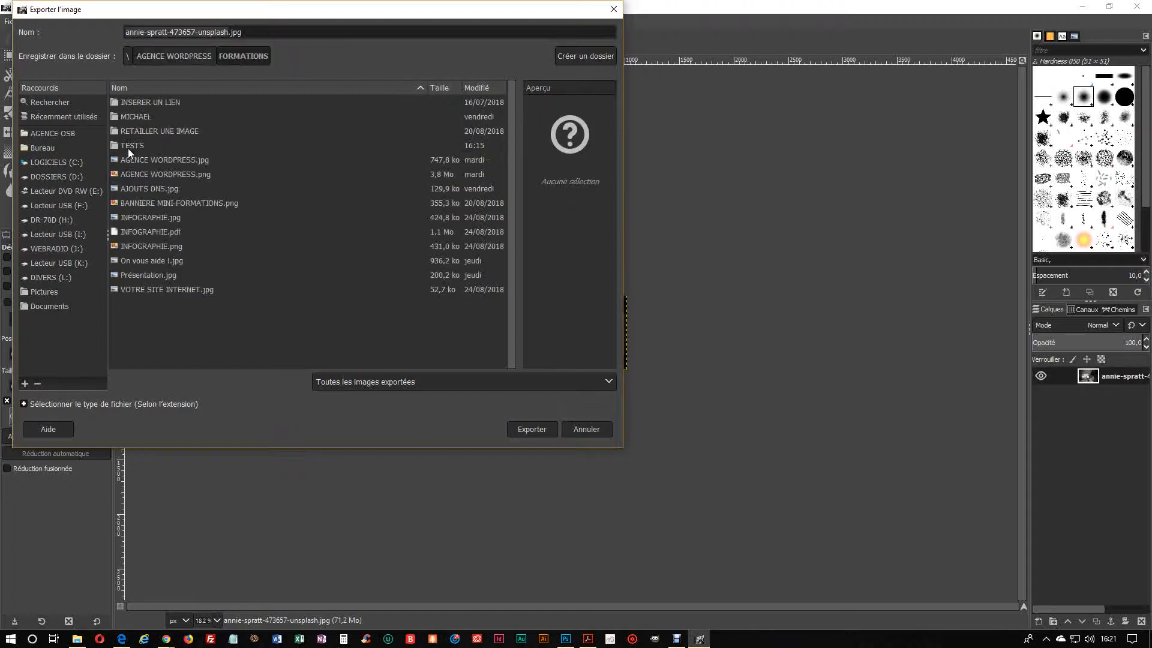
double_click(128, 146)
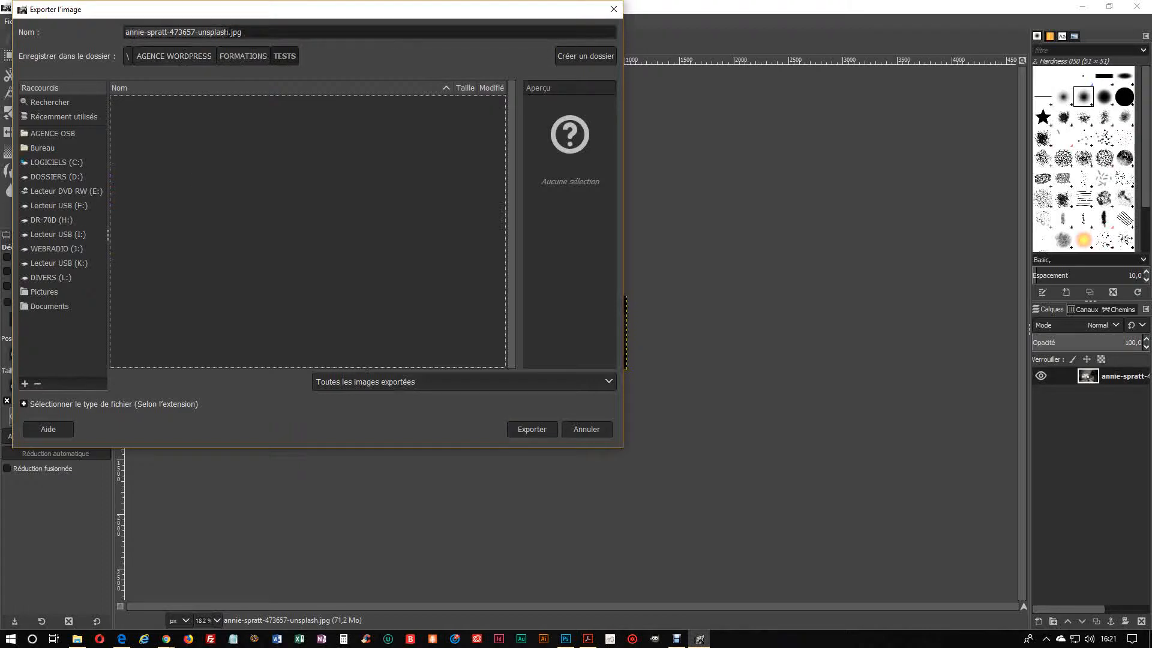
Step: Name the exported file TEST_01, keeping the .jpg extension
left_click_drag(228, 32, 161, 45)
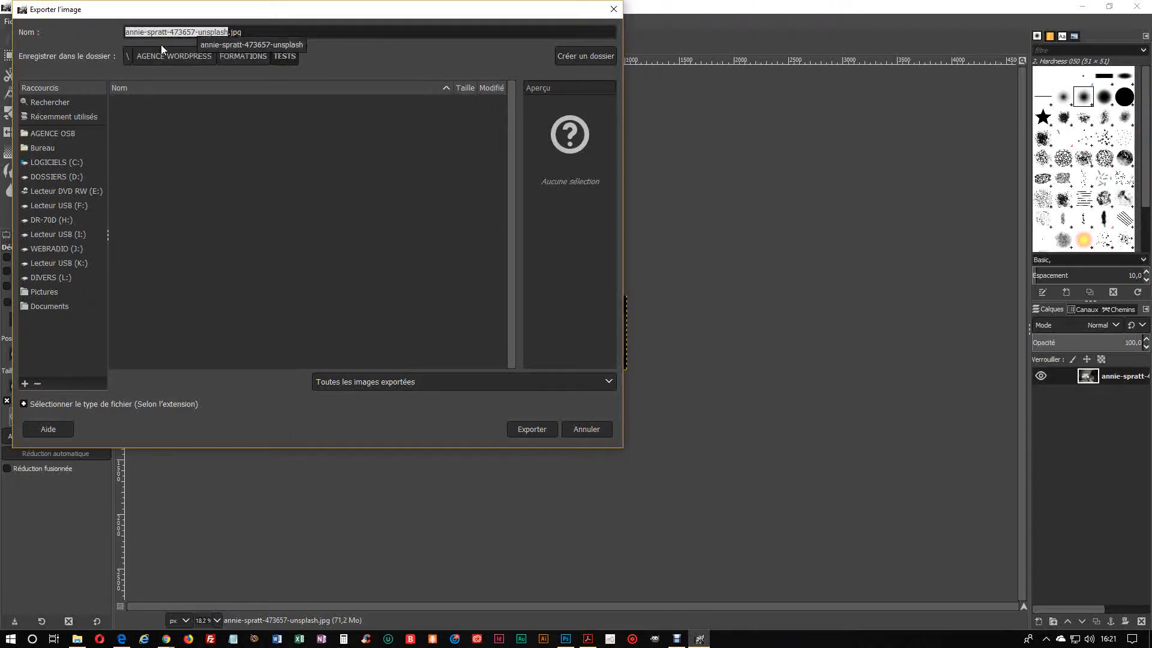
type("TEST")
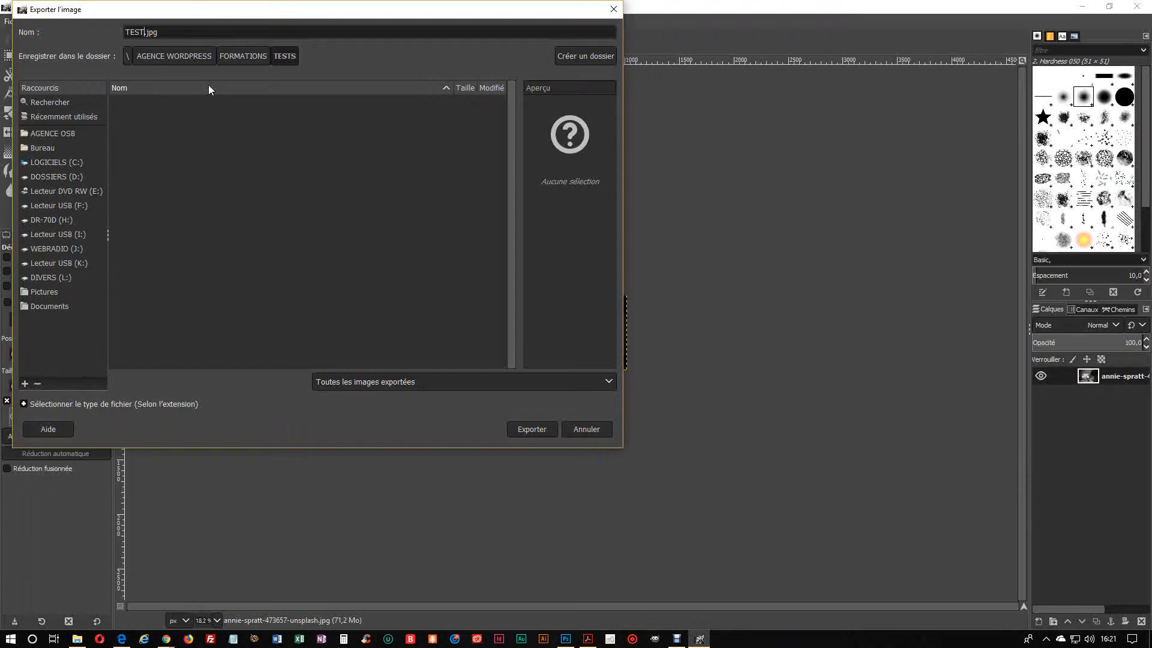
type("_01")
Step: Choose Image JPEG as the export file type and proceed to the JPEG export options
left_click(24, 403)
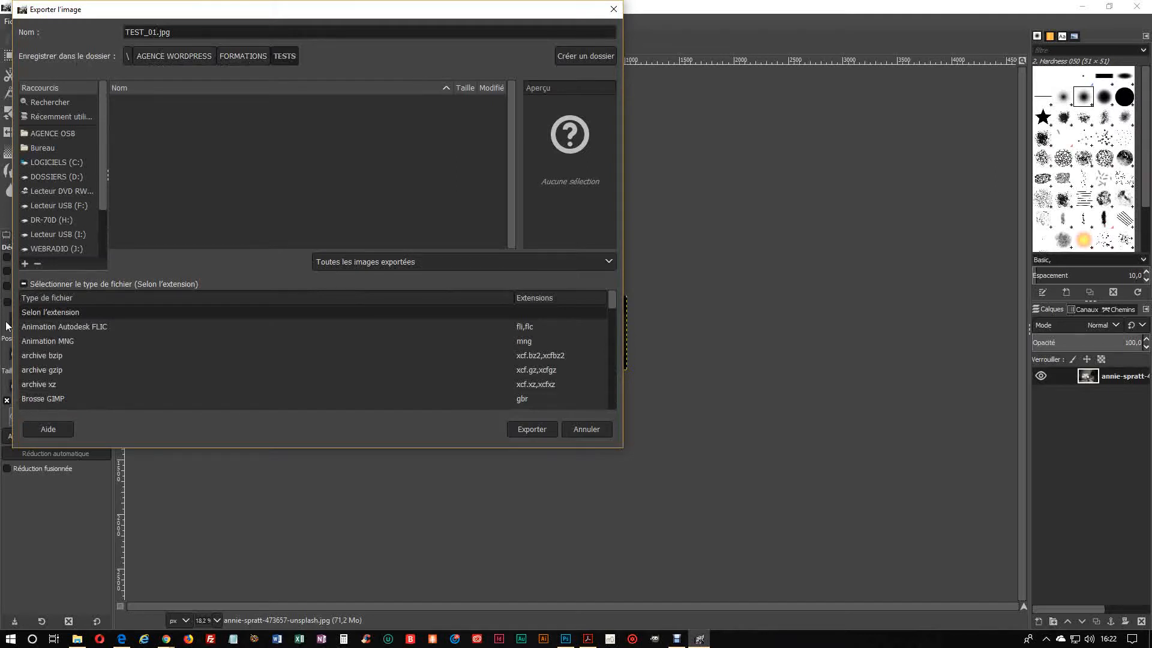
left_click(27, 285)
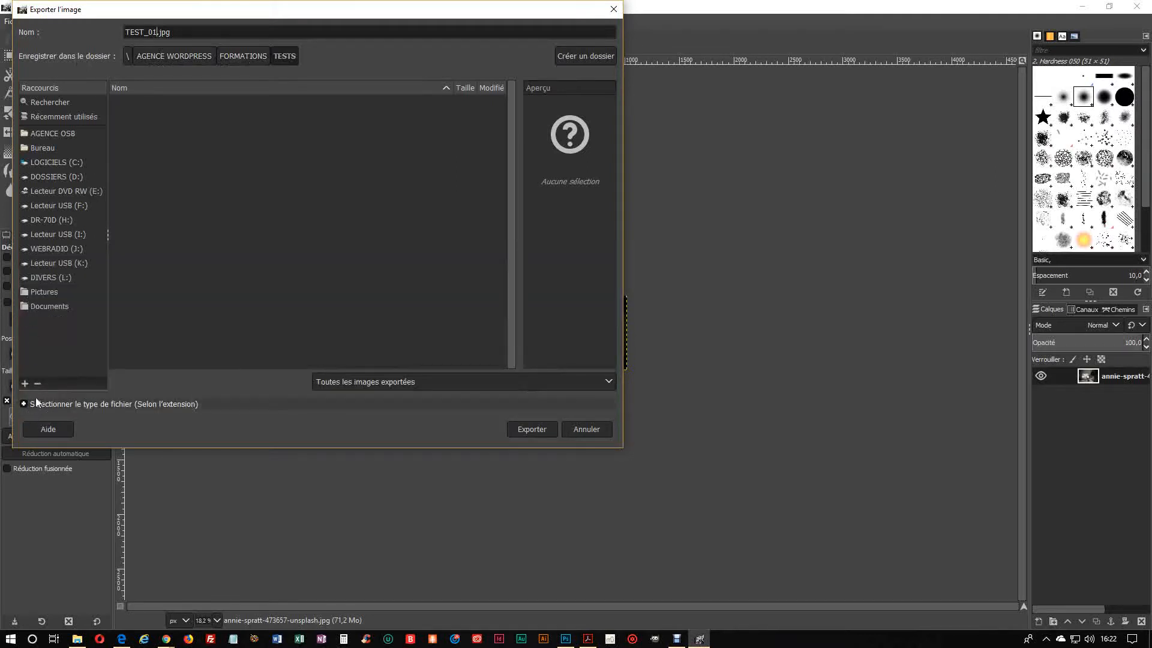
left_click(24, 403)
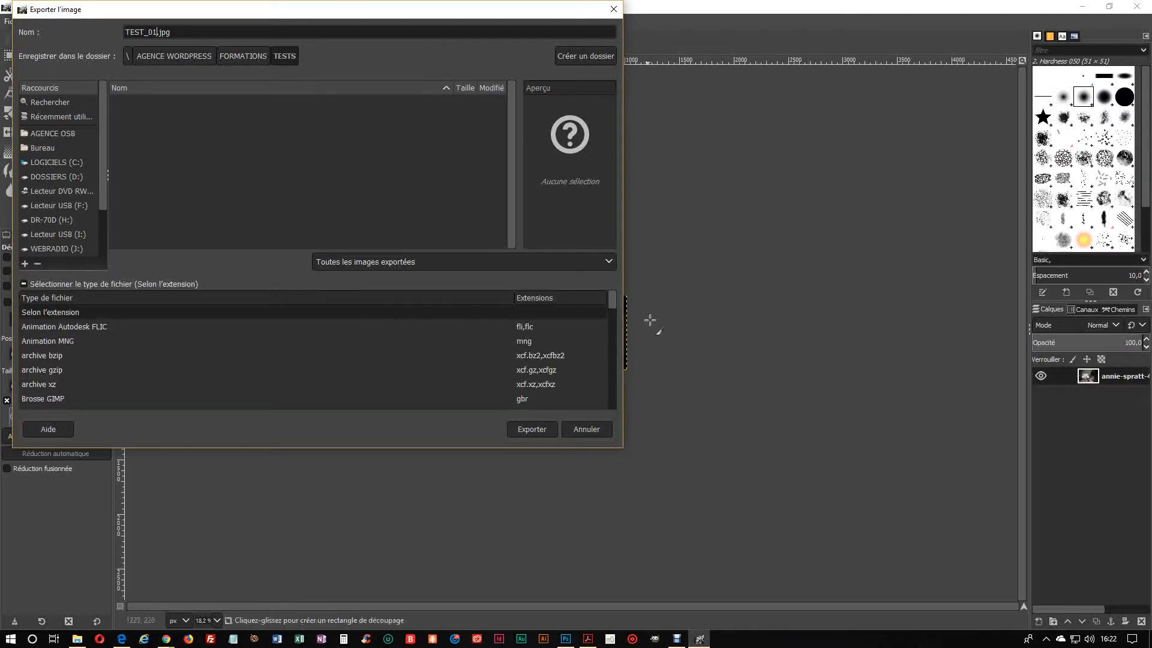
left_click_drag(613, 301, 621, 346)
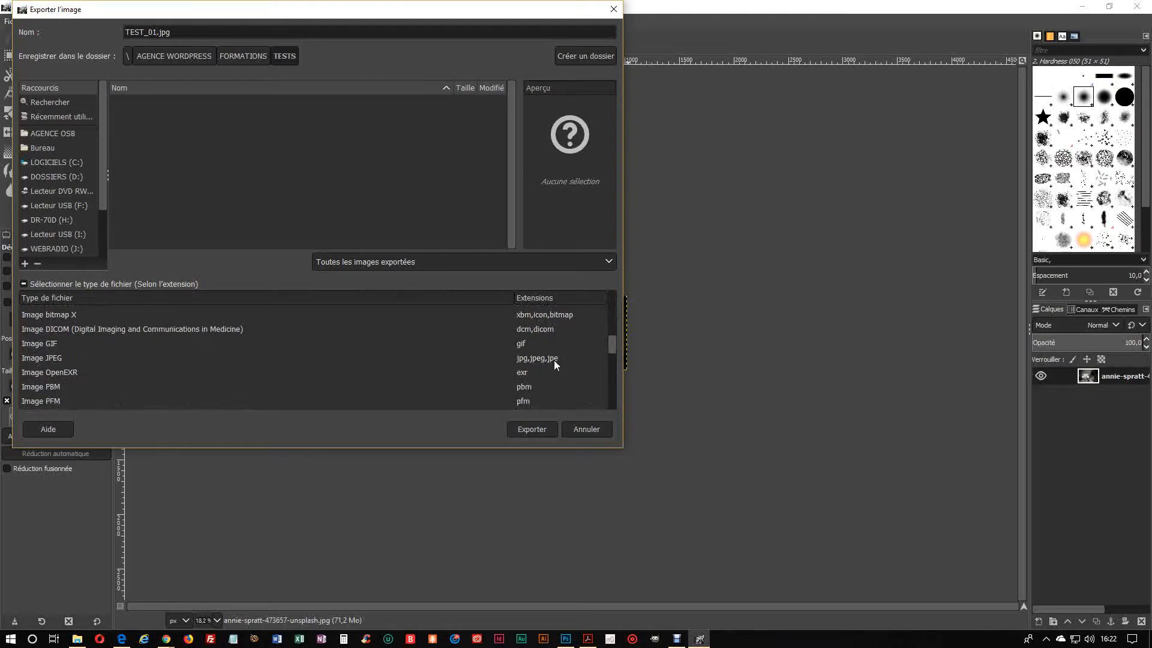
left_click(42, 359)
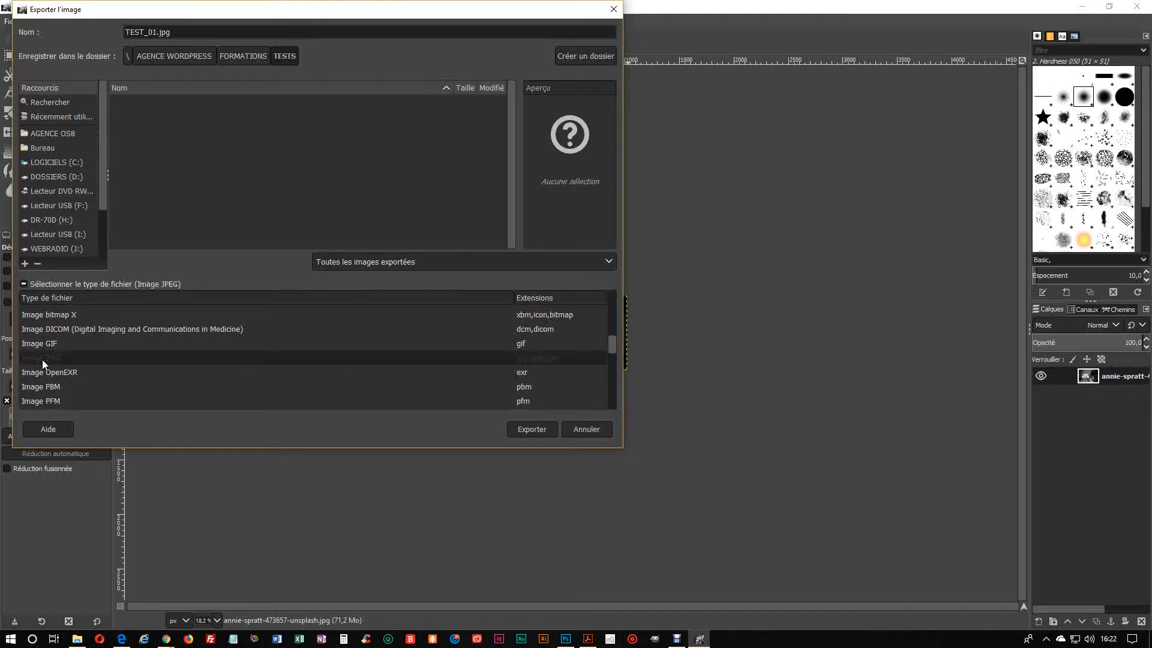
left_click(523, 430)
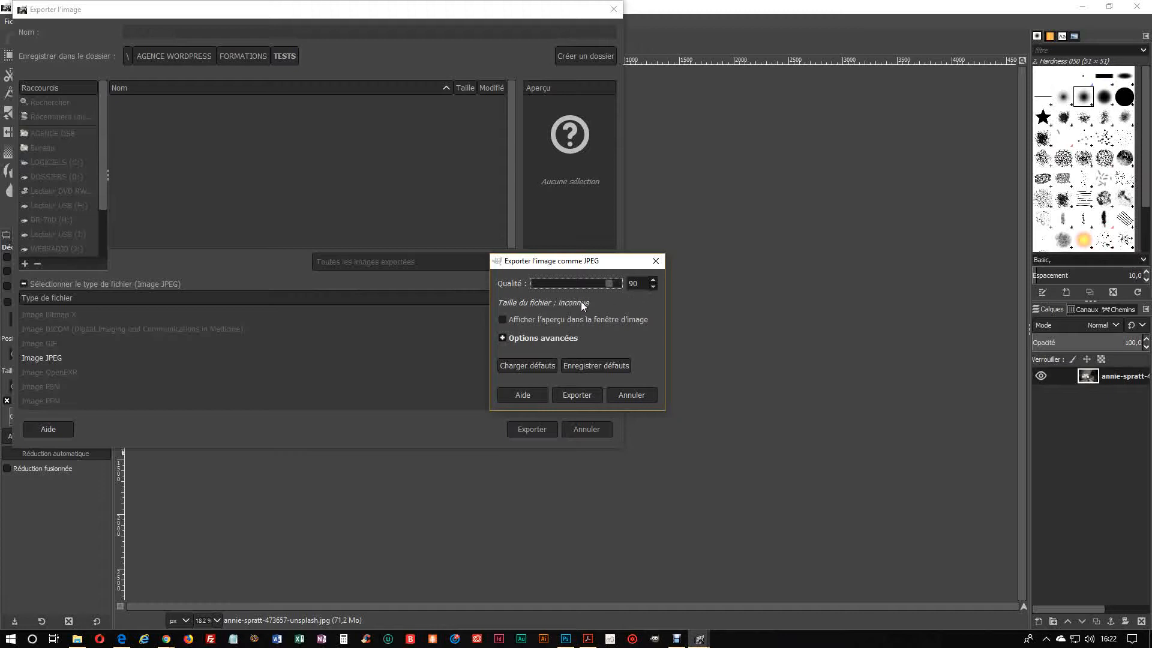
Step: Turn on the preview in the image window for the JPEG export and raise the quality to 91
left_click(503, 322)
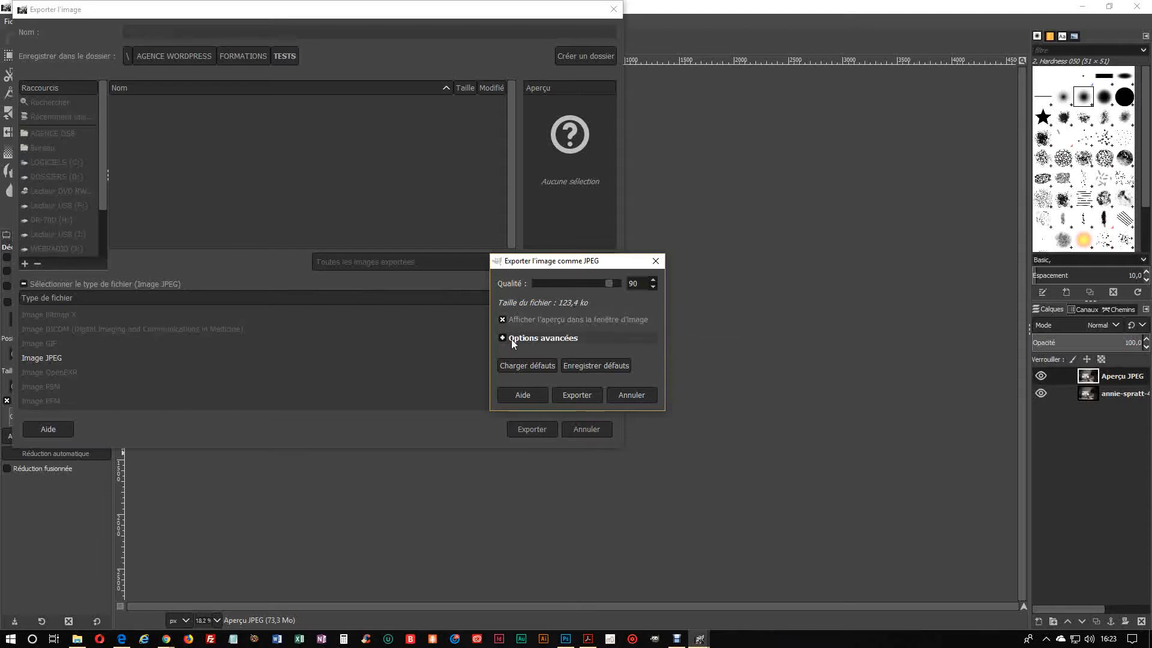
left_click(653, 280)
Step: Fine-tune the JPEG quality to keep the file size under 200 KB and export the image
left_click_drag(608, 286, 641, 297)
left_click(653, 288)
left_click(653, 287)
left_click(653, 288)
left_click(654, 288)
left_click(652, 288)
left_click(575, 395)
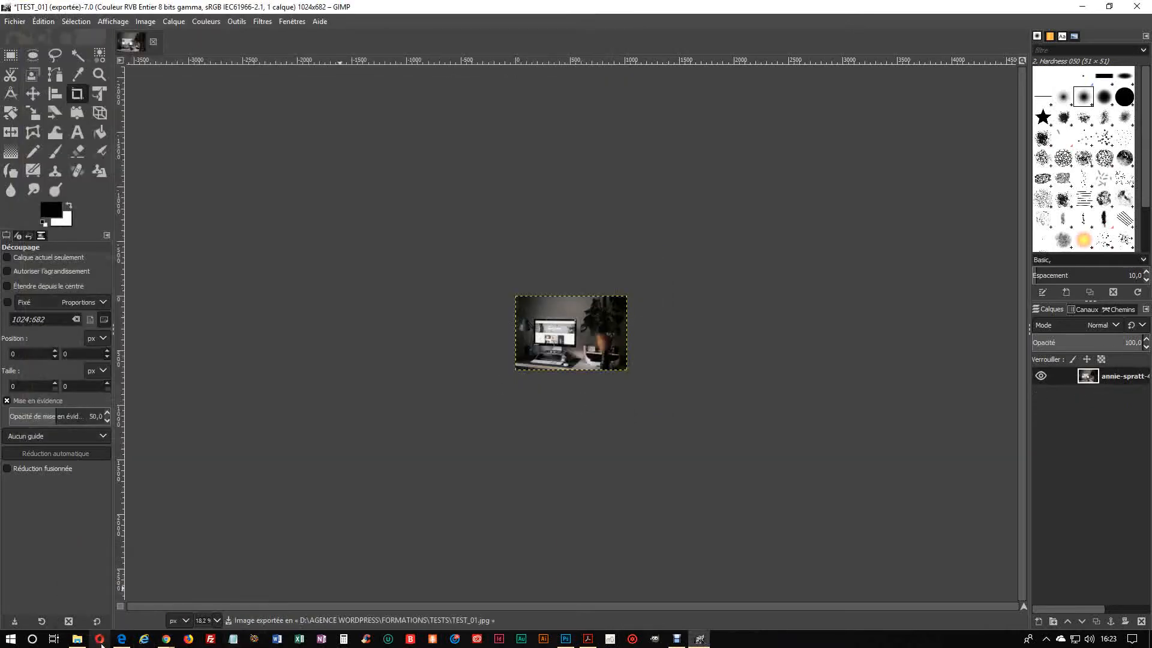
Step: Switch to File Explorer and show the TESTS folder's contents as large icons to check the exported TEST_01.jpg
left_click(78, 642)
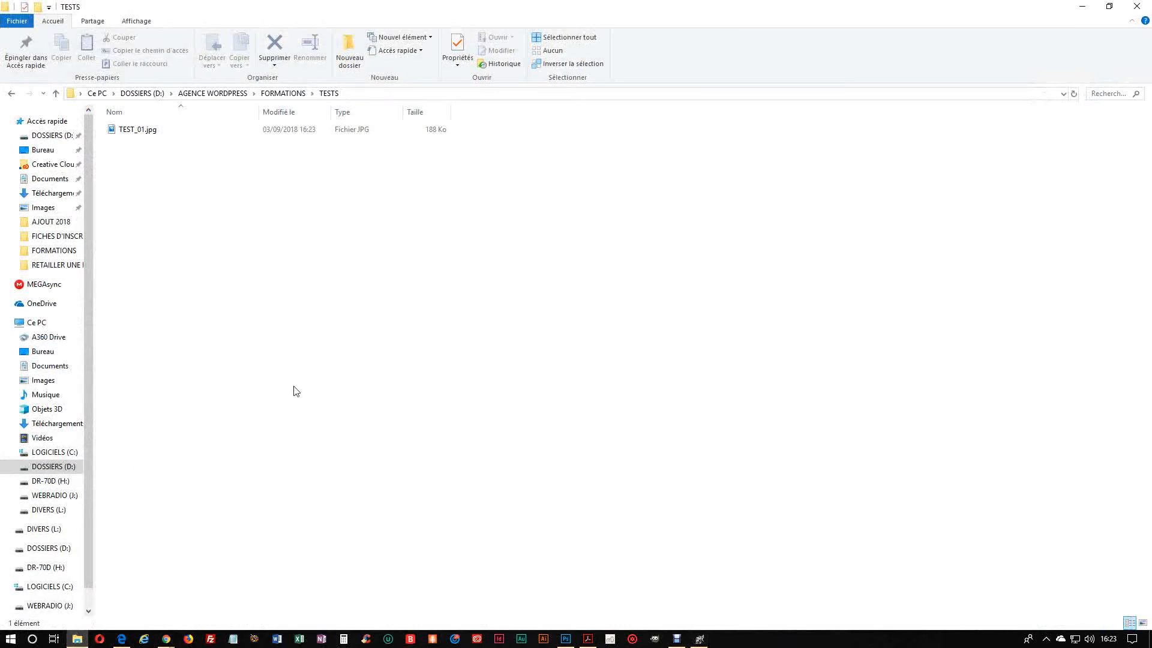
right_click(300, 297)
mouse_move(371, 302)
left_click(520, 322)
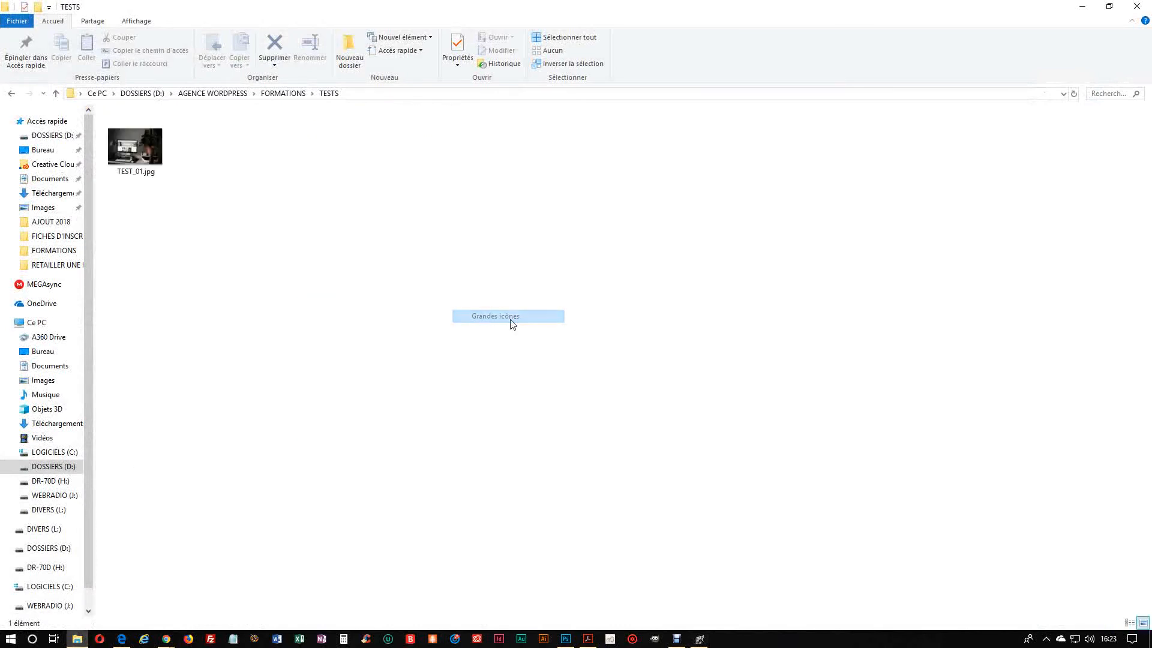
right_click(514, 322)
left_click(555, 367)
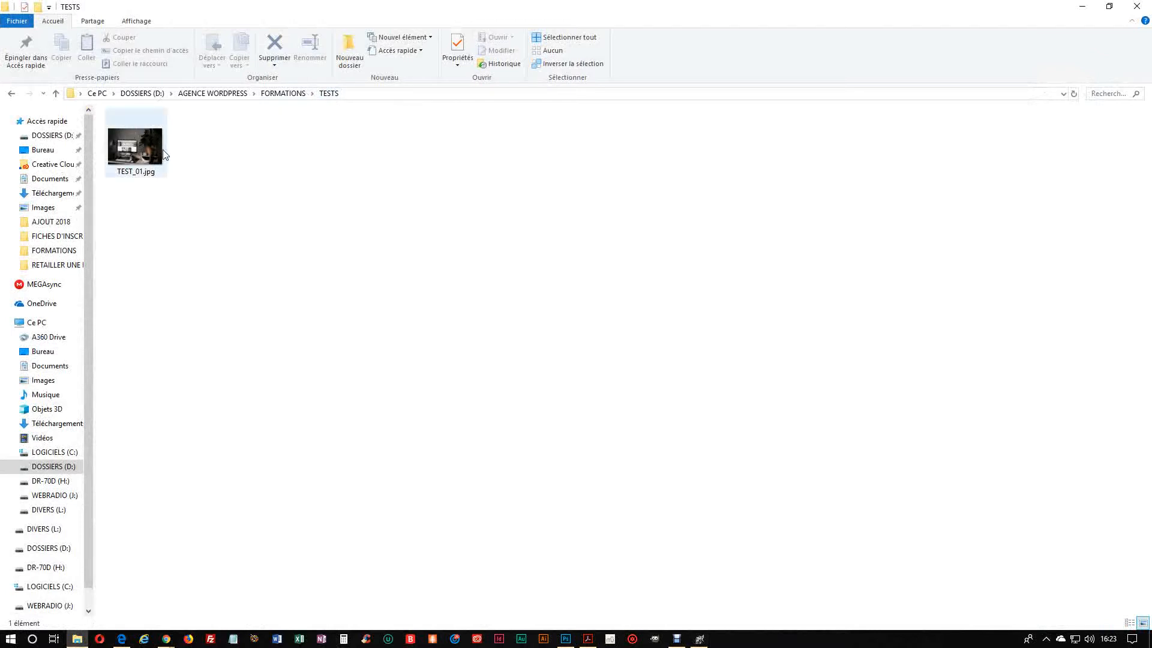
mouse_move(144, 147)
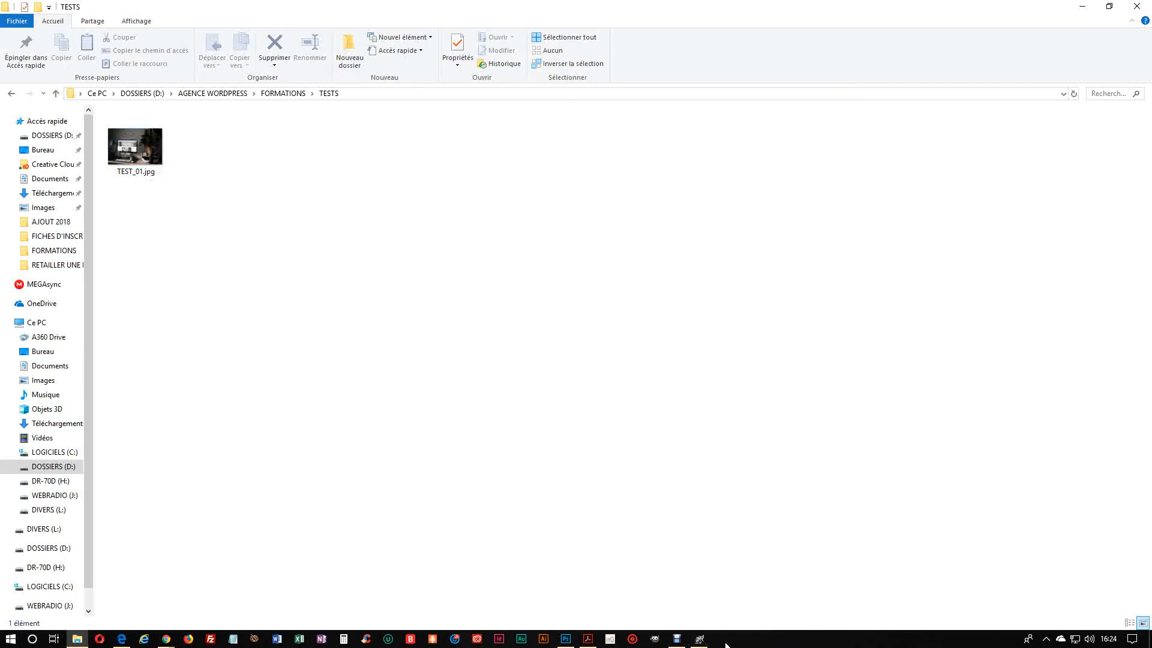
Step: Switch to Adobe Acrobat and page through the guide RETAILLER UNE IMAGE POUR LE WEB.pdf to its last page
left_click(699, 639)
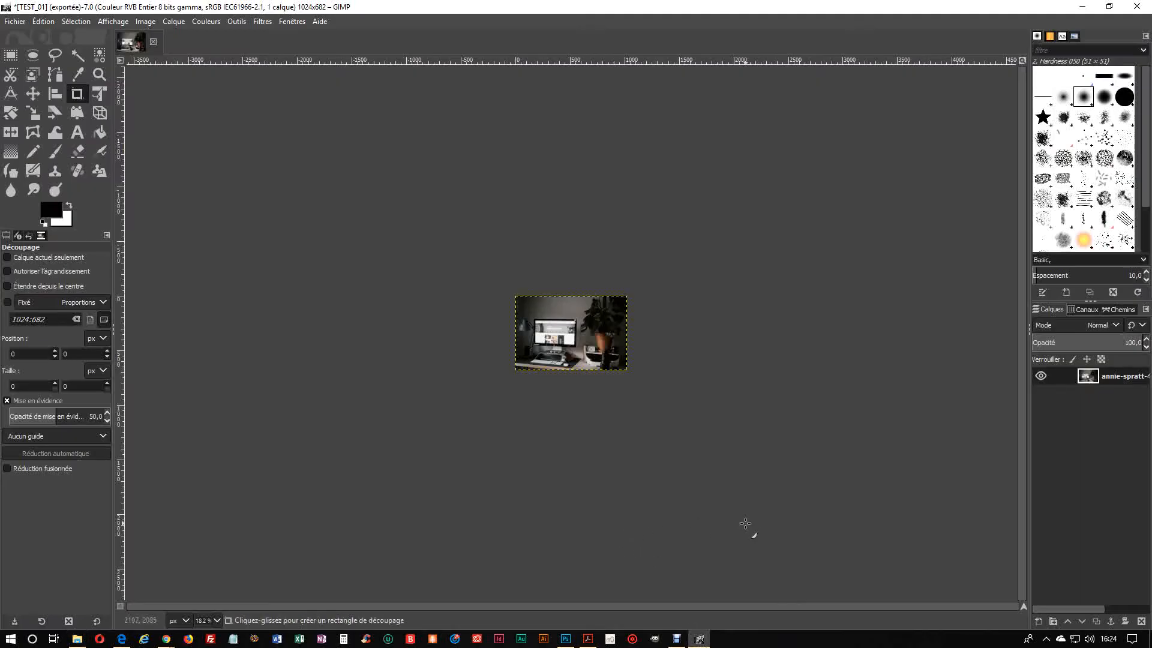
left_click(587, 638)
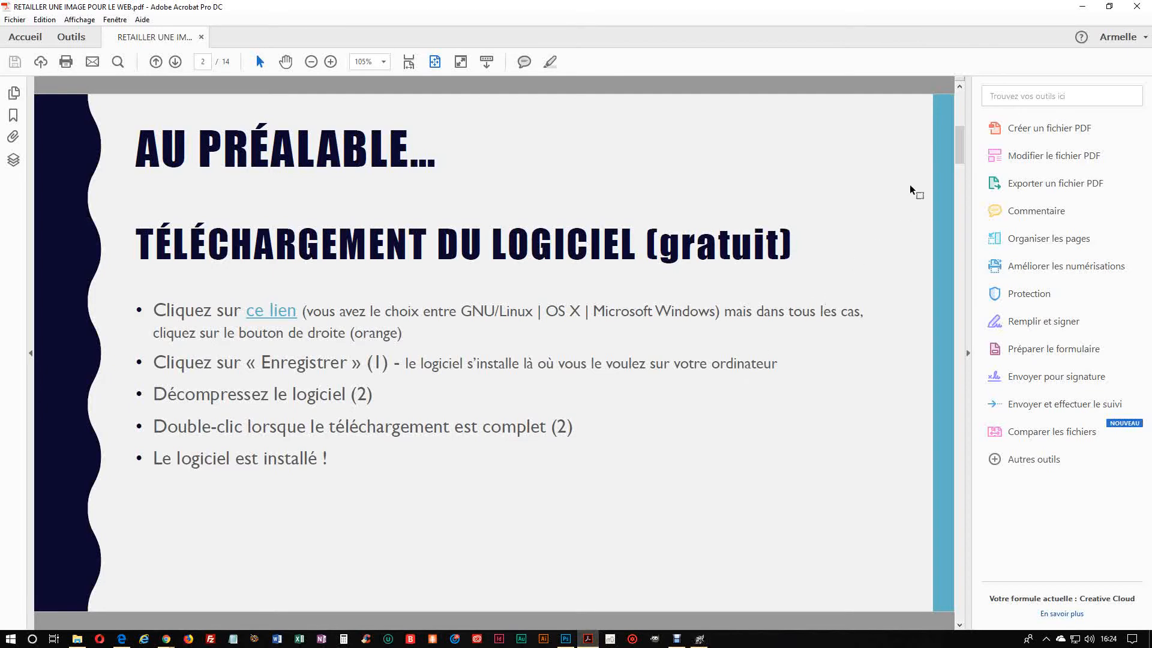
left_click(175, 62)
left_click(175, 62)
left_click(175, 63)
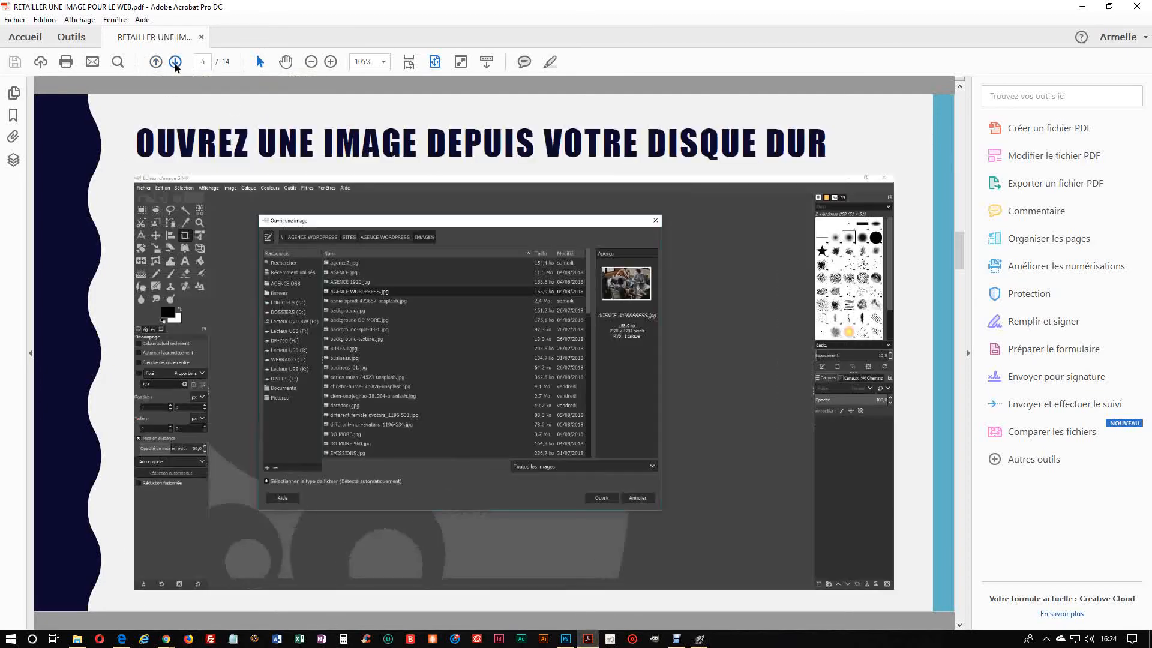
left_click(175, 62)
left_click(175, 62)
left_click(175, 62)
left_click(175, 62)
left_click(175, 63)
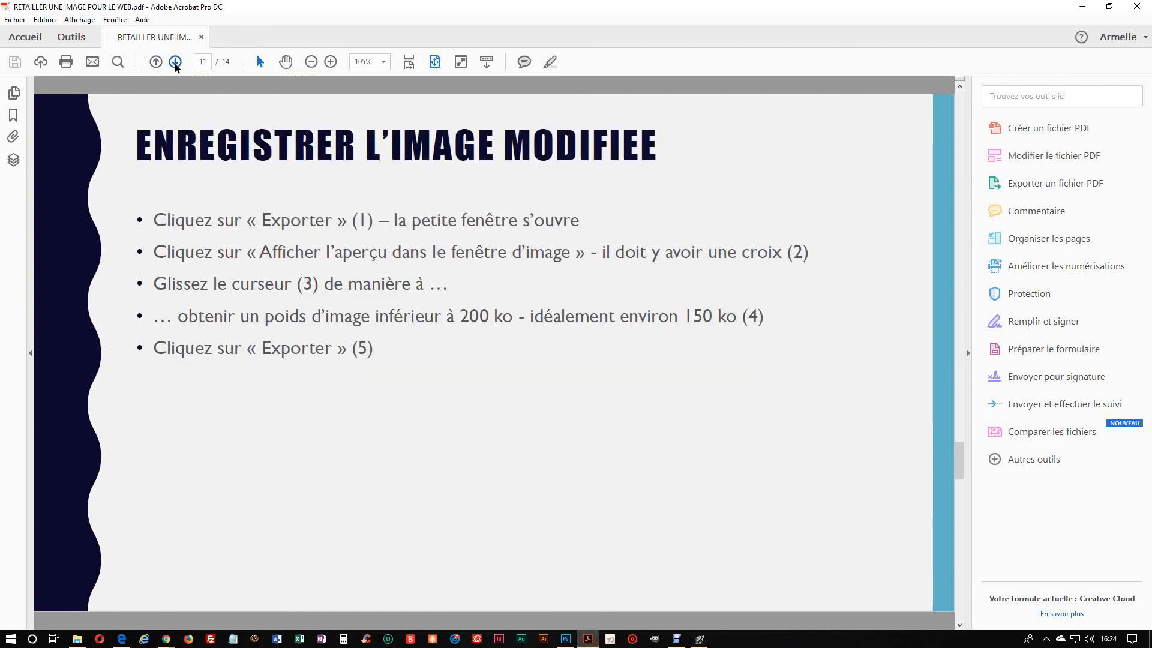
left_click(175, 62)
left_click(175, 63)
left_click(175, 63)
left_click(175, 62)
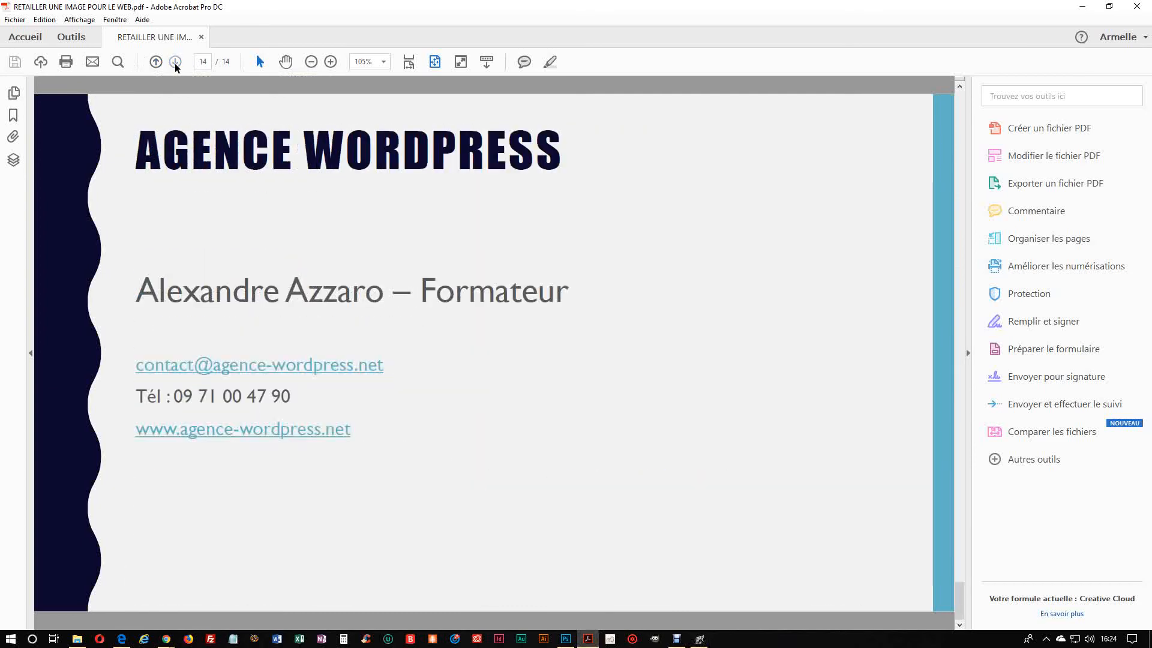